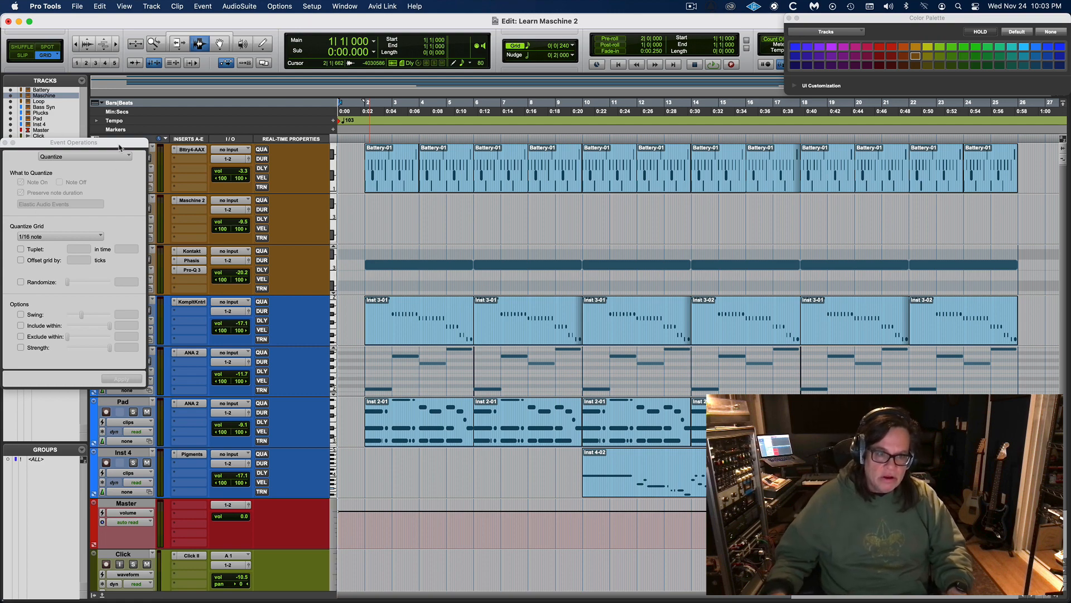
Step: Move the Event Operations window aside, then solo the Battery track and open its Battery 4 instrument
{"action": "left_click_drag", "start_coordinate": [119, 147], "coordinate": [48, 157]}
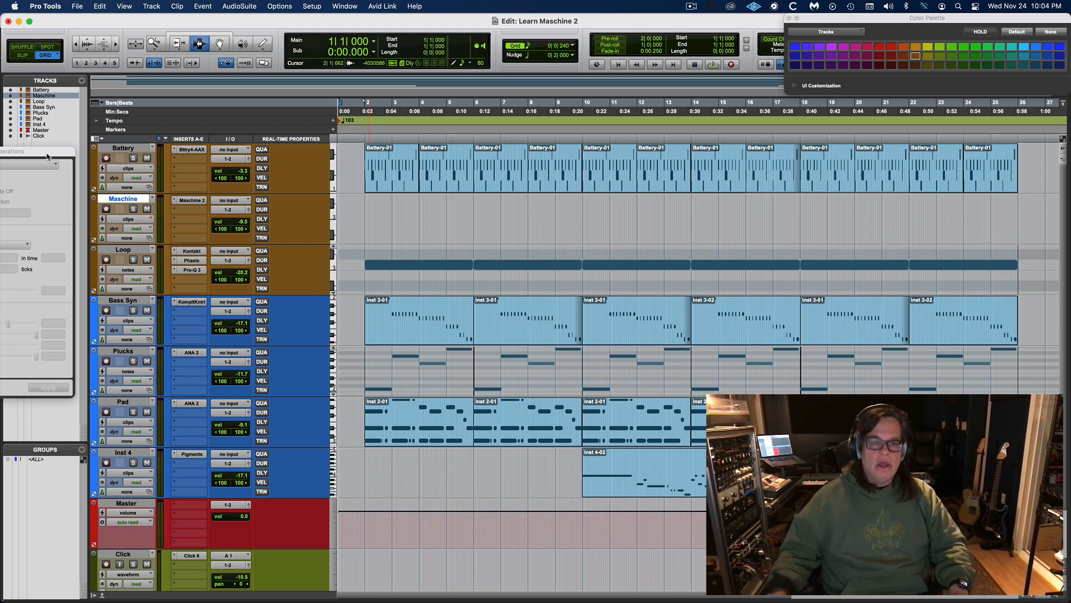
{"action": "left_click", "coordinate": [138, 149]}
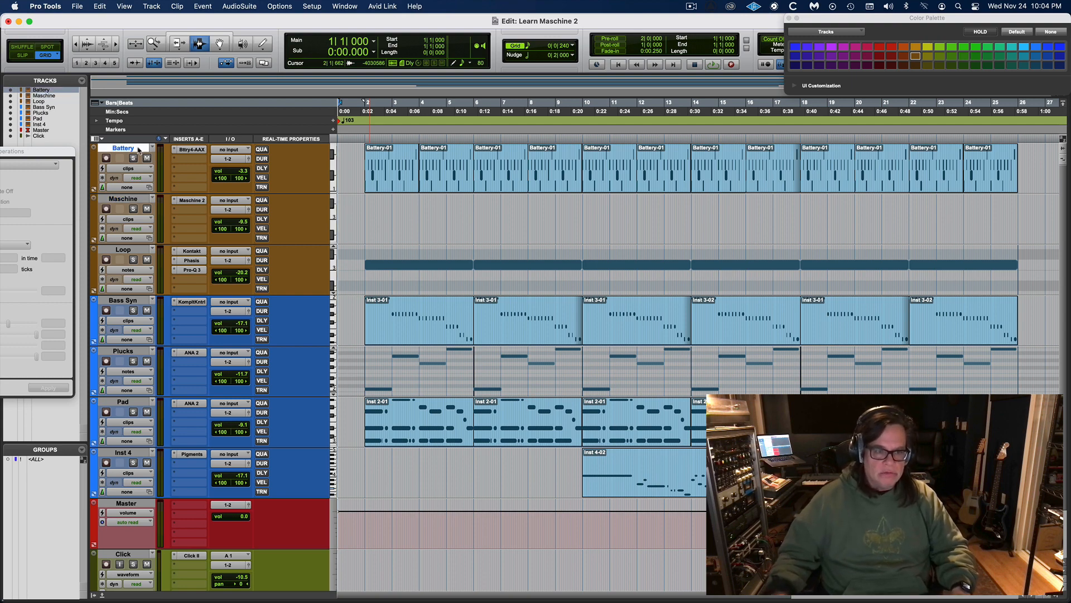
{"action": "left_click", "coordinate": [133, 158]}
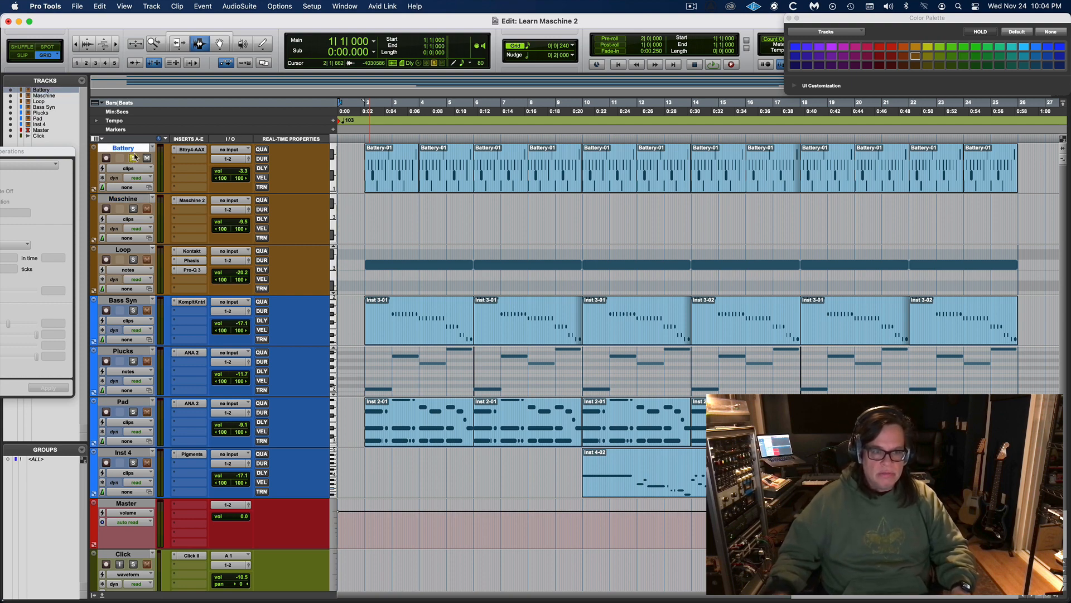
{"action": "left_click", "coordinate": [194, 153]}
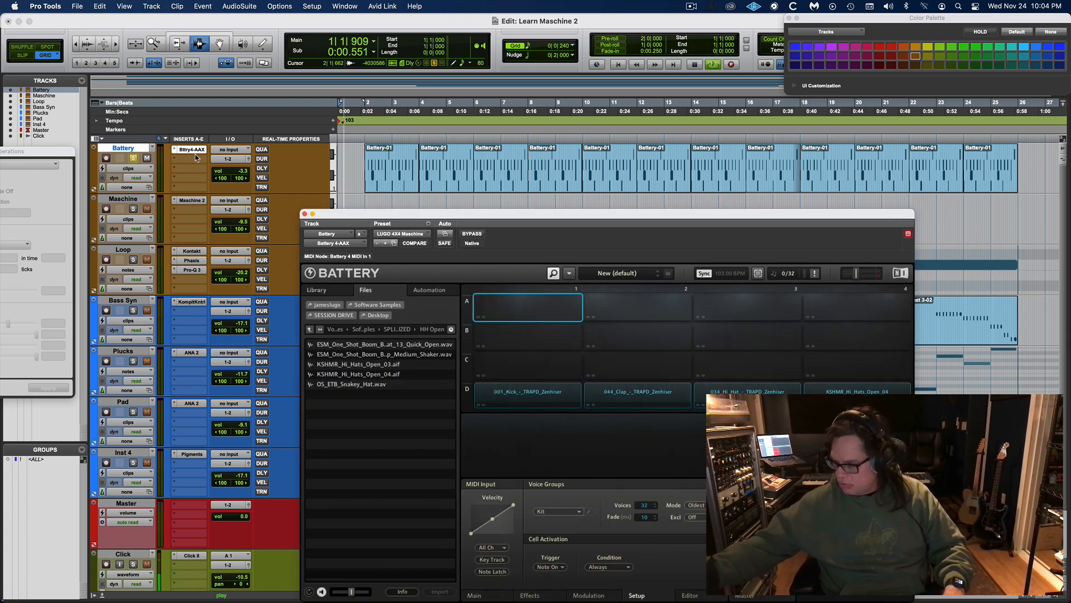
Step: Solo the Click track alongside Battery and play the session from the start to hear the drums against the click
{"action": "key", "text": "space"}
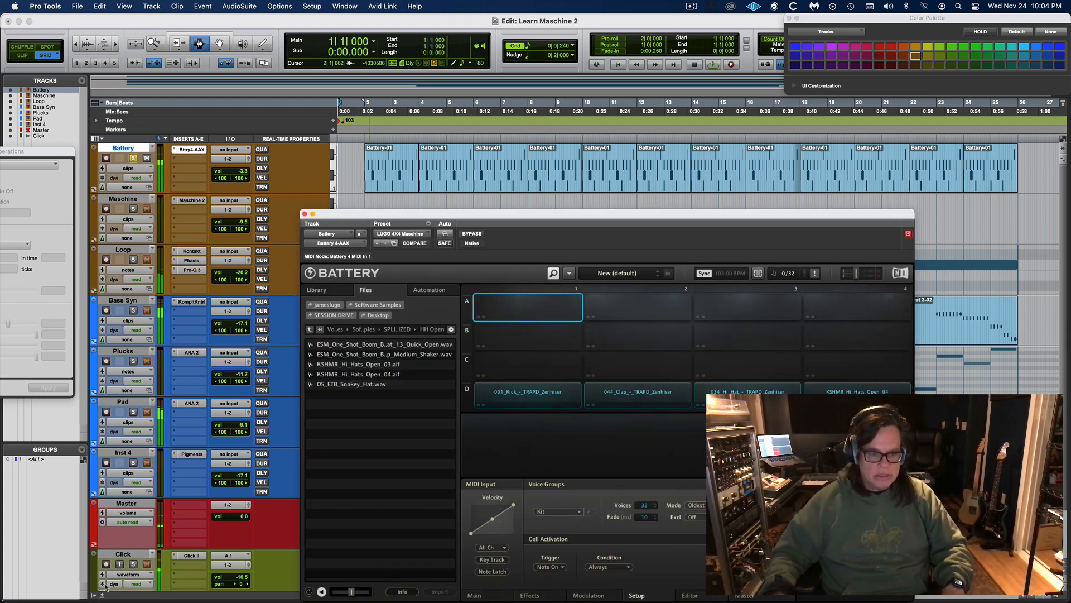
{"action": "key", "text": "space"}
{"action": "left_click", "coordinate": [133, 564]}
{"action": "key", "text": "space"}
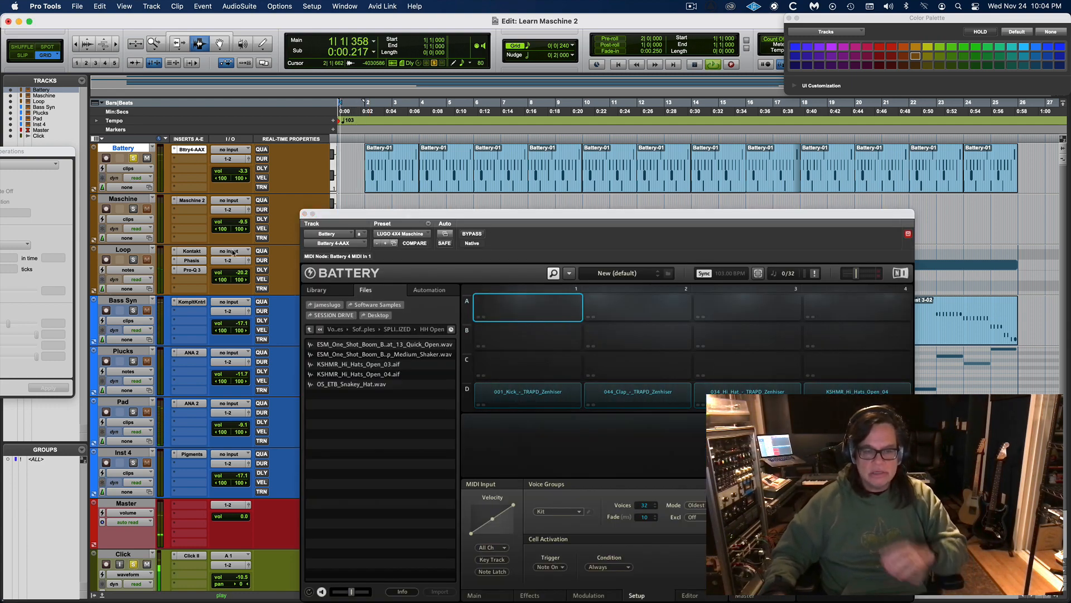
{"action": "left_click_drag", "start_coordinate": [362, 214], "coordinate": [467, 205]}
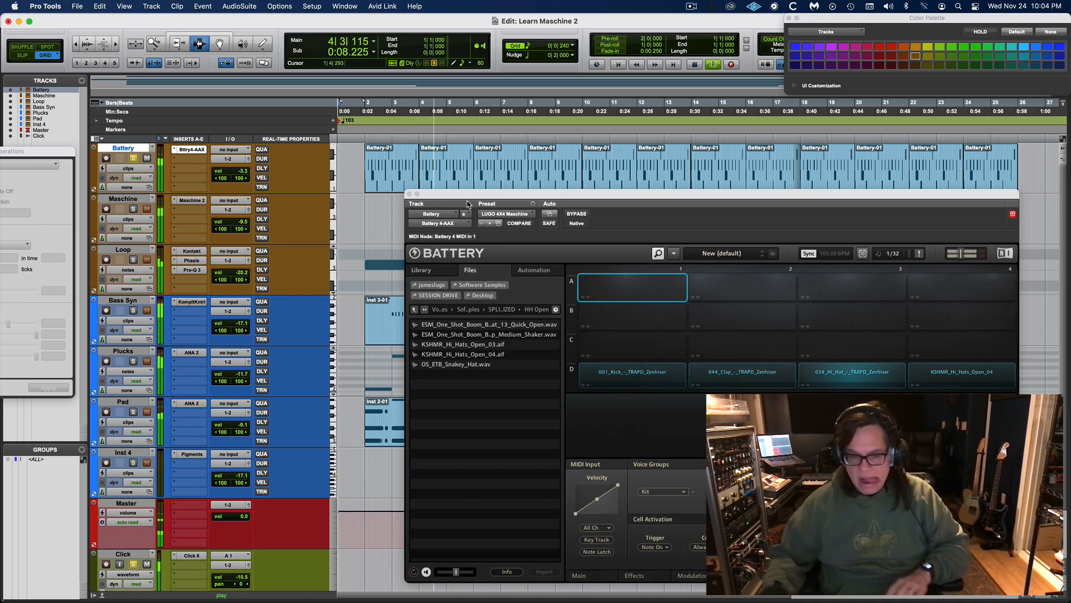
{"action": "key", "text": "space"}
Step: In the Mix window, raise all grouped faders together using the ALL group until Battery reads +0.7 dB, with the group disabled again
{"action": "key", "text": "super+equal"}
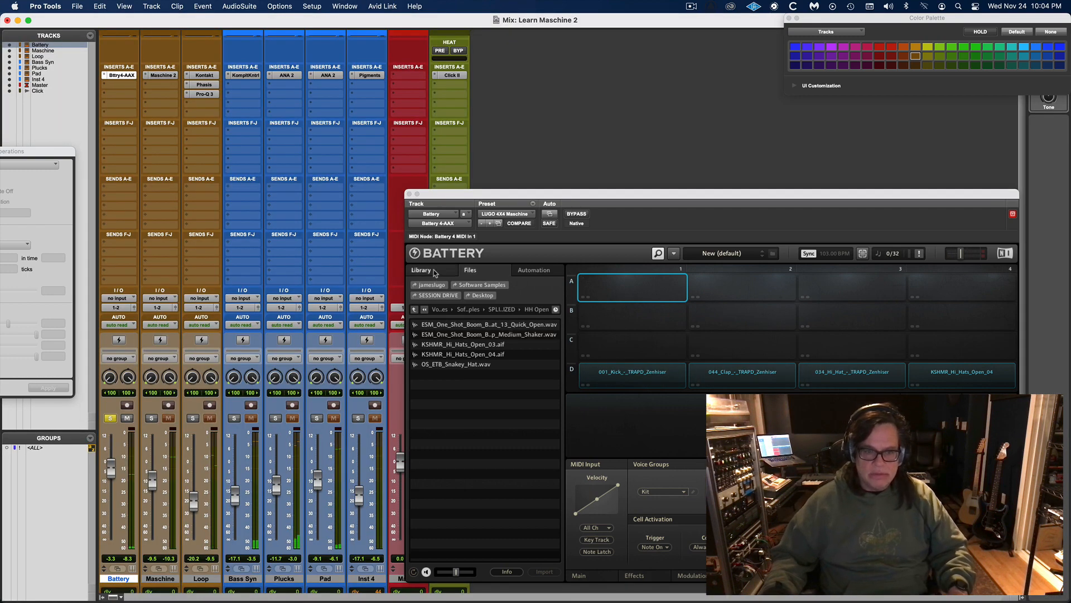
{"action": "left_click", "coordinate": [38, 447]}
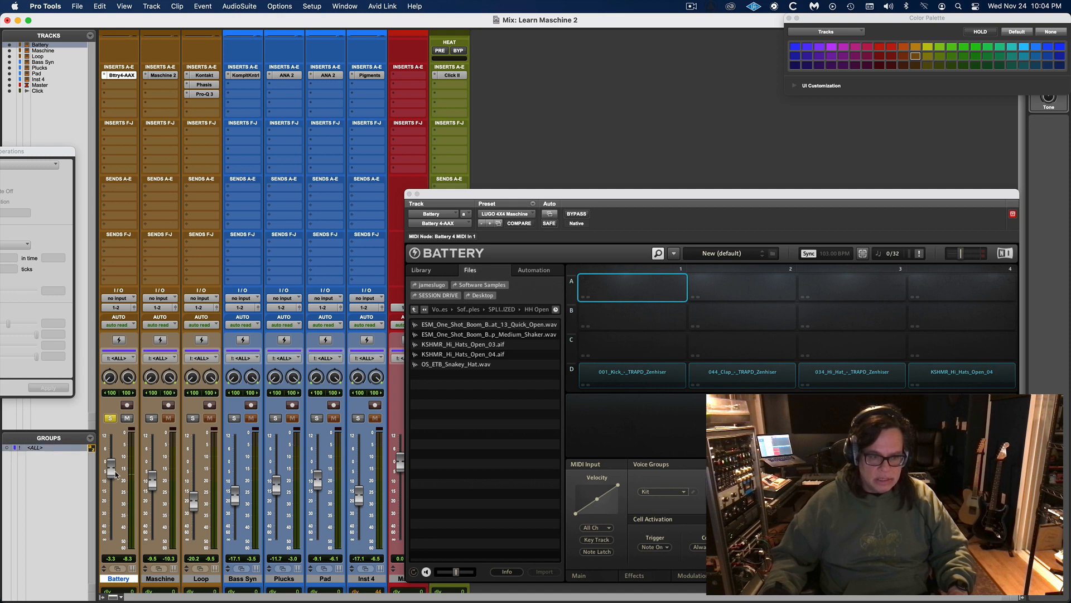
{"action": "left_click_drag", "start_coordinate": [113, 470], "coordinate": [114, 466]}
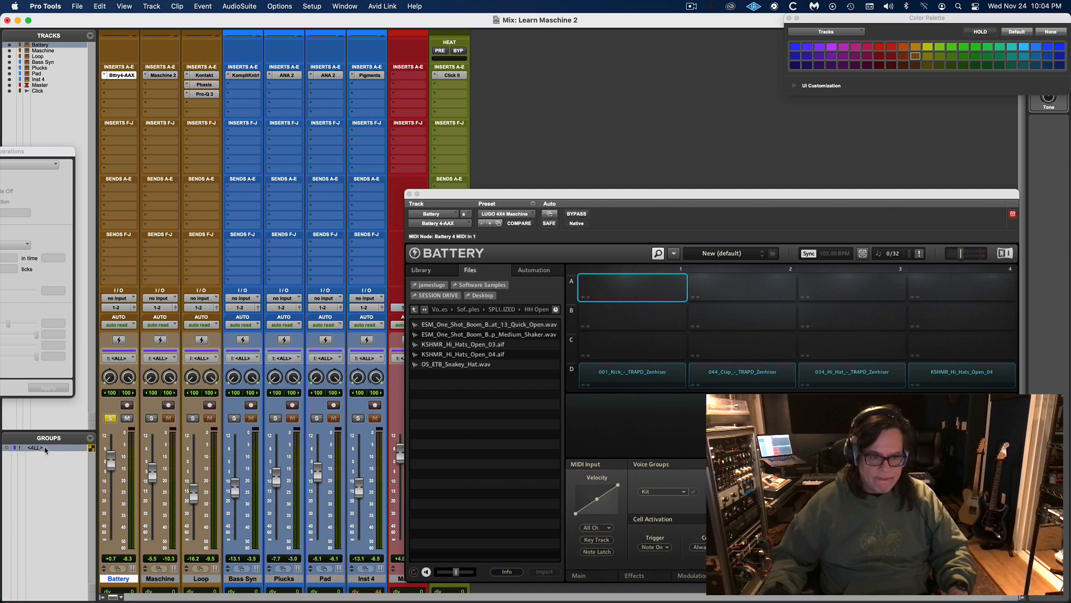
{"action": "left_click", "coordinate": [45, 448]}
Step: Keep the Battery 4 window in view and examine the kick, clap and hi-hat sample cells in row D during playback
{"action": "left_click_drag", "start_coordinate": [475, 192], "coordinate": [580, 124]}
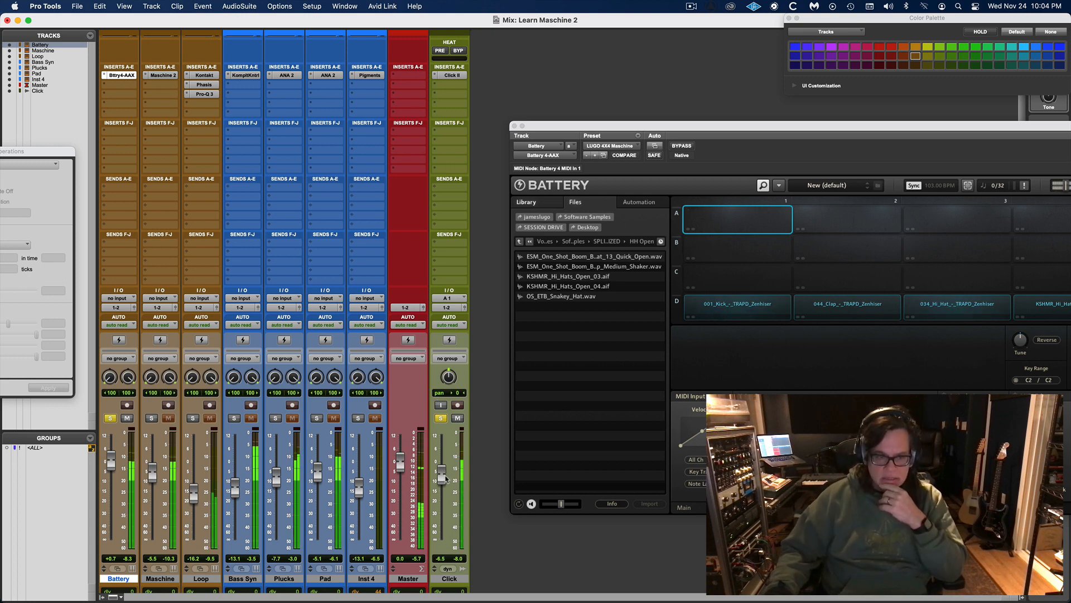
{"action": "left_click_drag", "start_coordinate": [608, 129], "coordinate": [404, 121]}
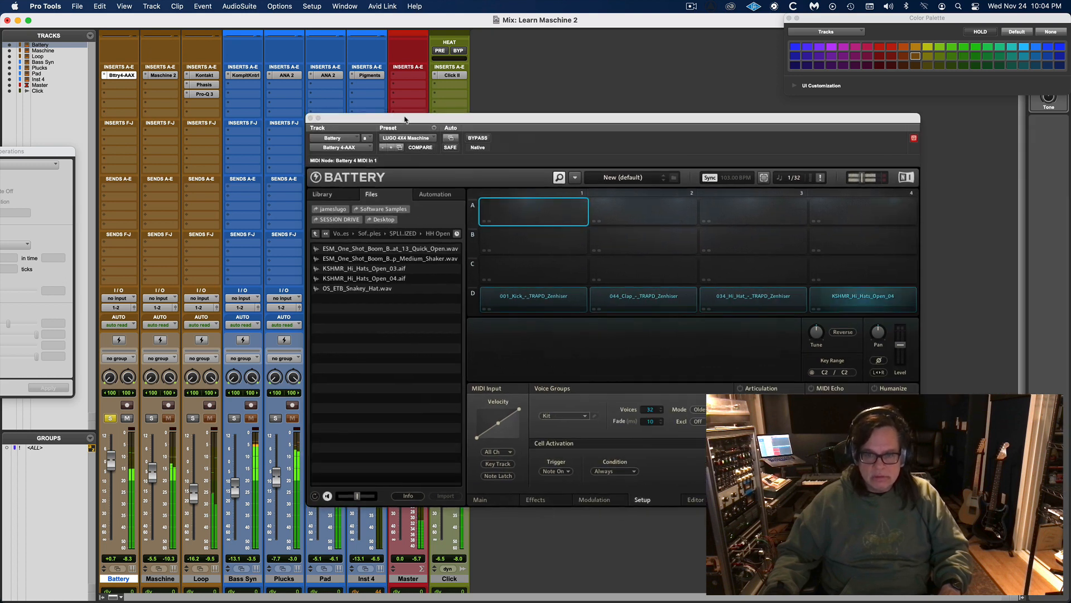
{"action": "left_click", "coordinate": [514, 295]}
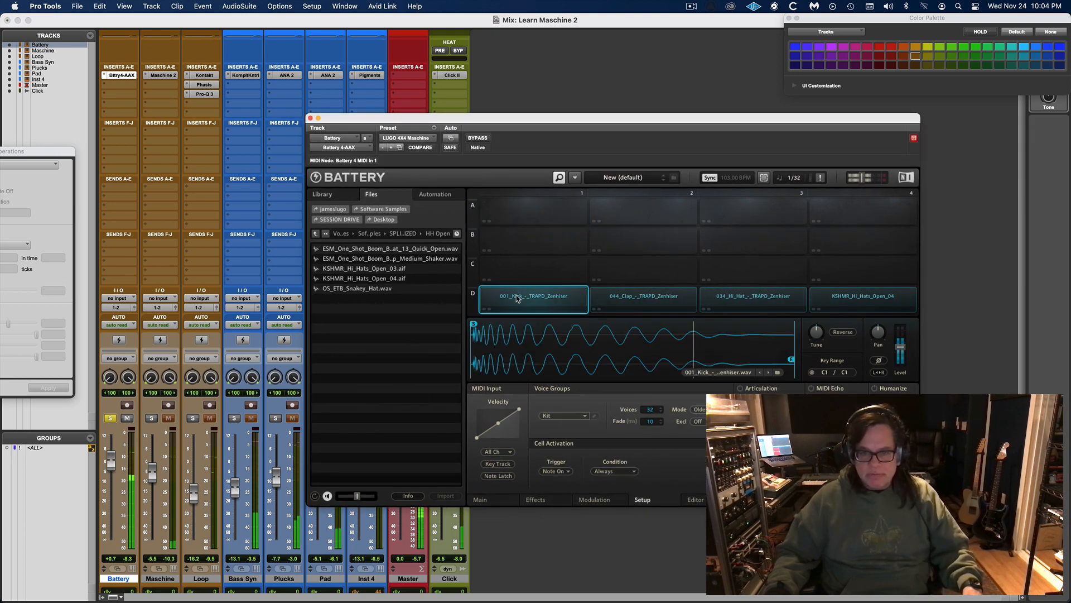
{"action": "left_click", "coordinate": [643, 297]}
{"action": "left_click", "coordinate": [725, 307]}
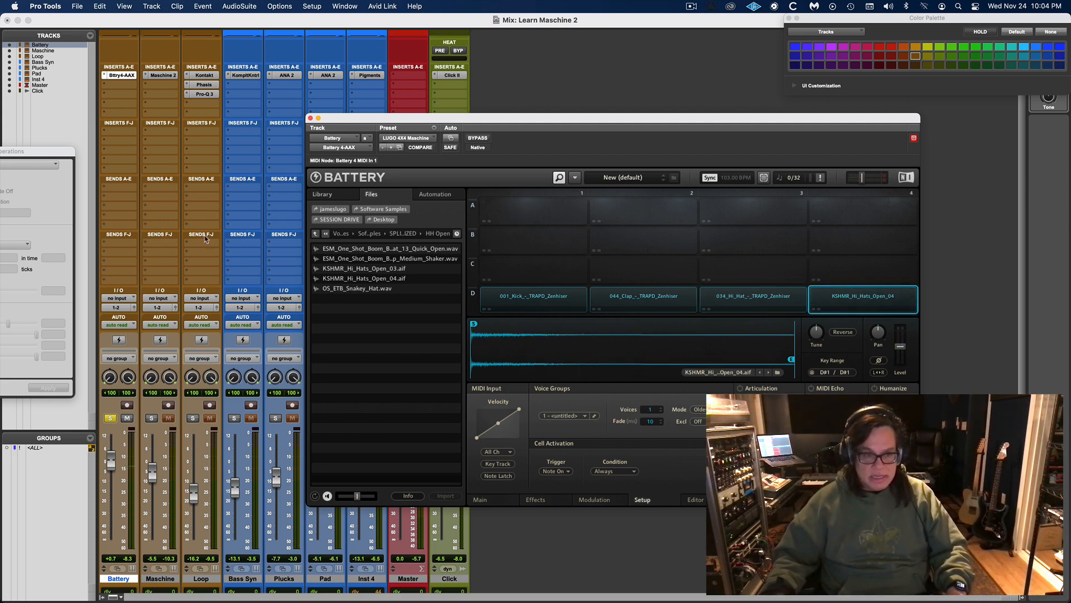
Step: Record-enable the Battery track and select the 001_Kick cell in Battery 4
{"action": "left_click", "coordinate": [127, 405]}
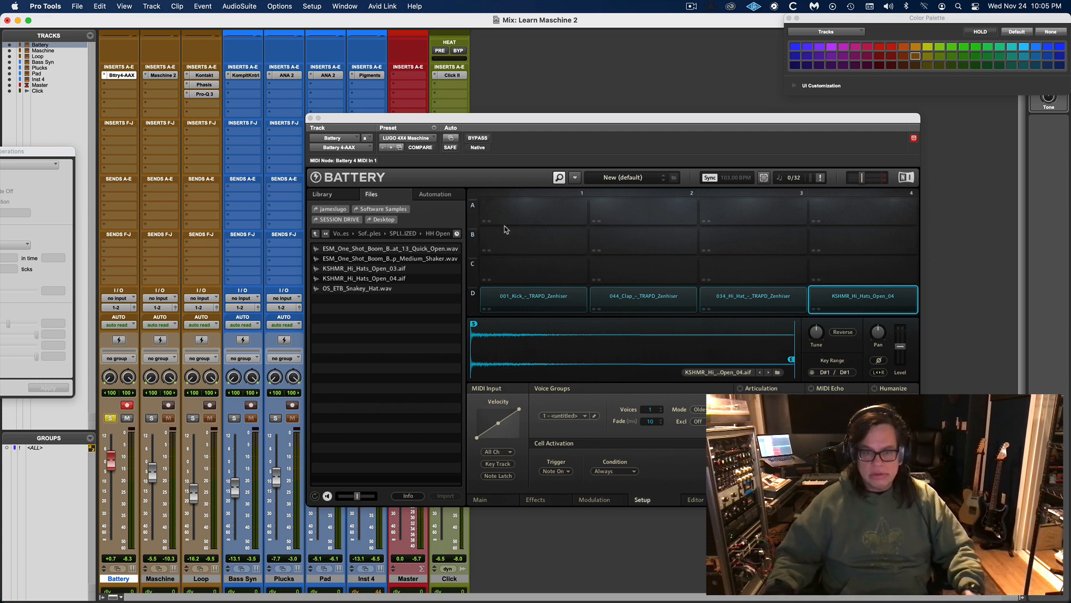
{"action": "left_click", "coordinate": [525, 307]}
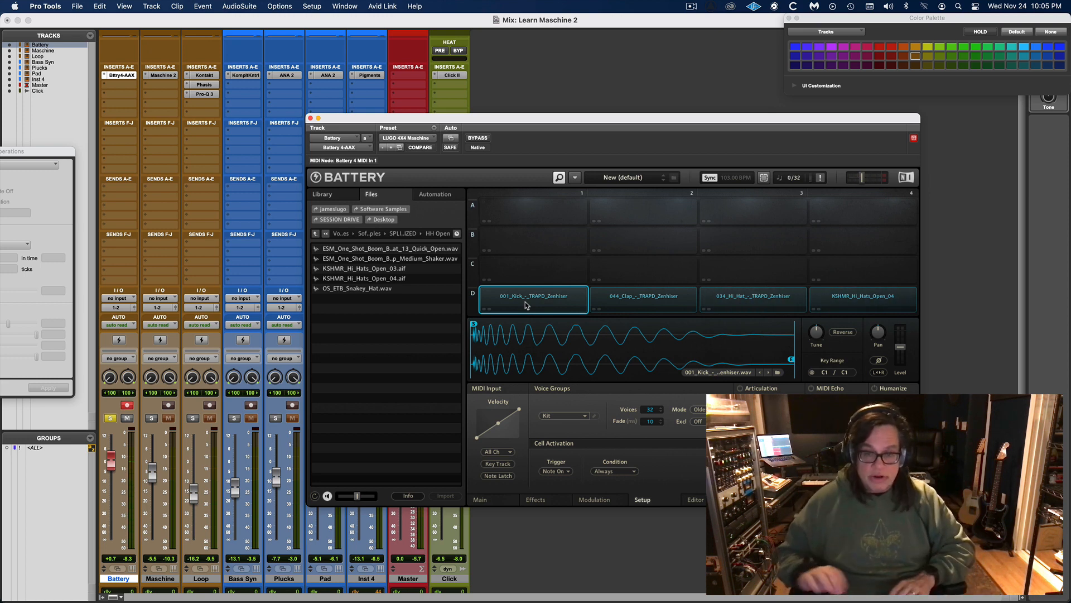
Step: In the Edit window, place the cursor at 1|4|240 on the Battery track and briefly play the part from there
{"action": "key", "text": "super+equal"}
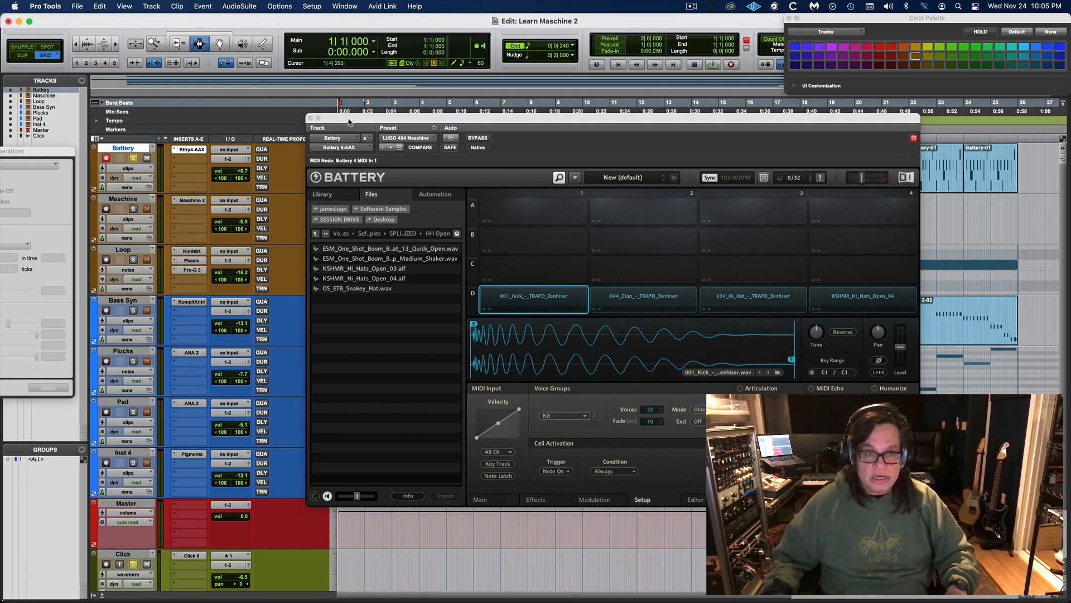
{"action": "left_click_drag", "start_coordinate": [348, 122], "coordinate": [472, 172]}
{"action": "left_click", "coordinate": [359, 161]}
{"action": "key", "text": "space"}
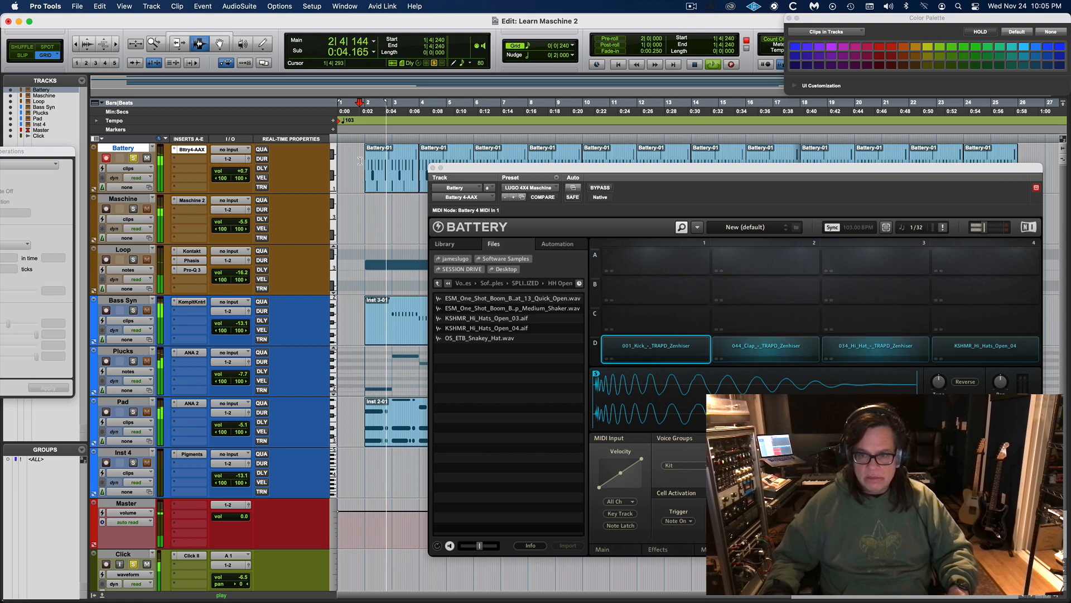
{"action": "key", "text": "space"}
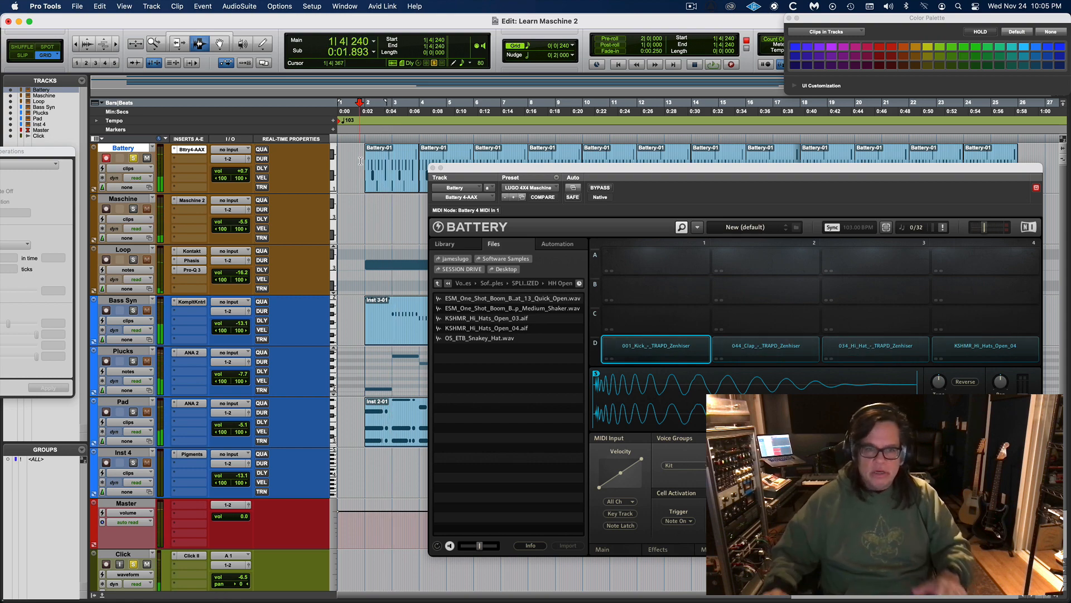
Step: Reorder the Loop track directly above the Maschine track and open its Kontakt instrument in full view
{"action": "left_click_drag", "start_coordinate": [450, 169], "coordinate": [437, 426]}
{"action": "left_click_drag", "start_coordinate": [106, 254], "coordinate": [112, 205]}
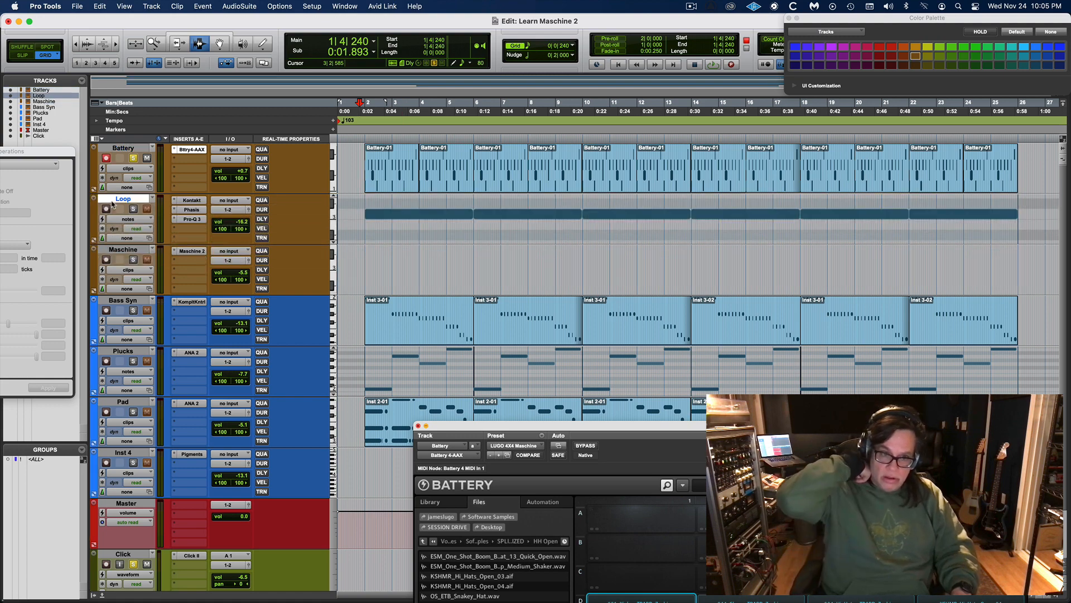
{"action": "left_click", "coordinate": [190, 201]}
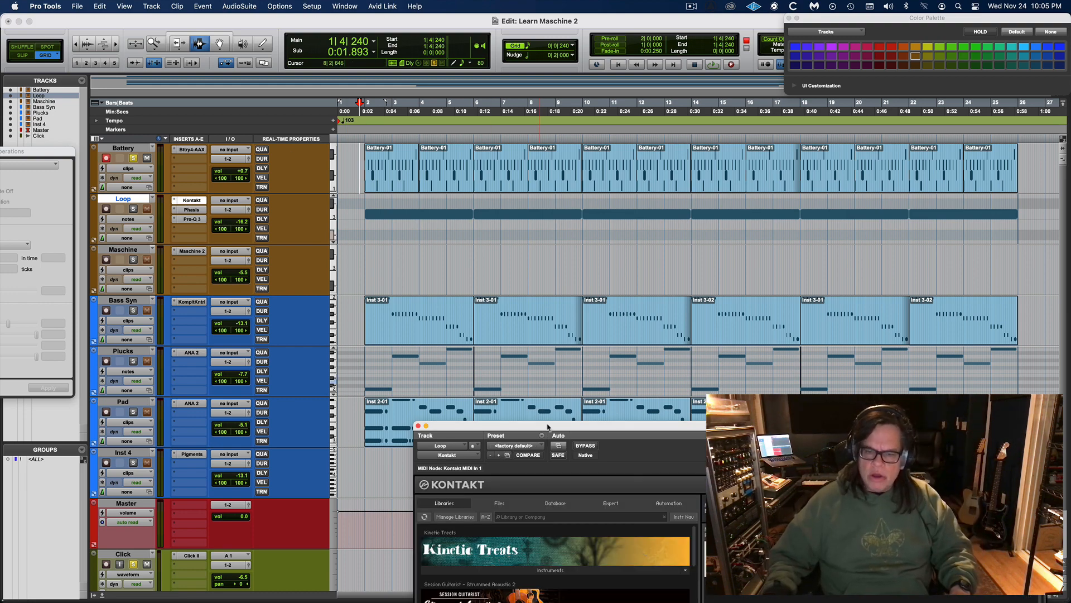
{"action": "left_click_drag", "start_coordinate": [548, 427], "coordinate": [467, 90]}
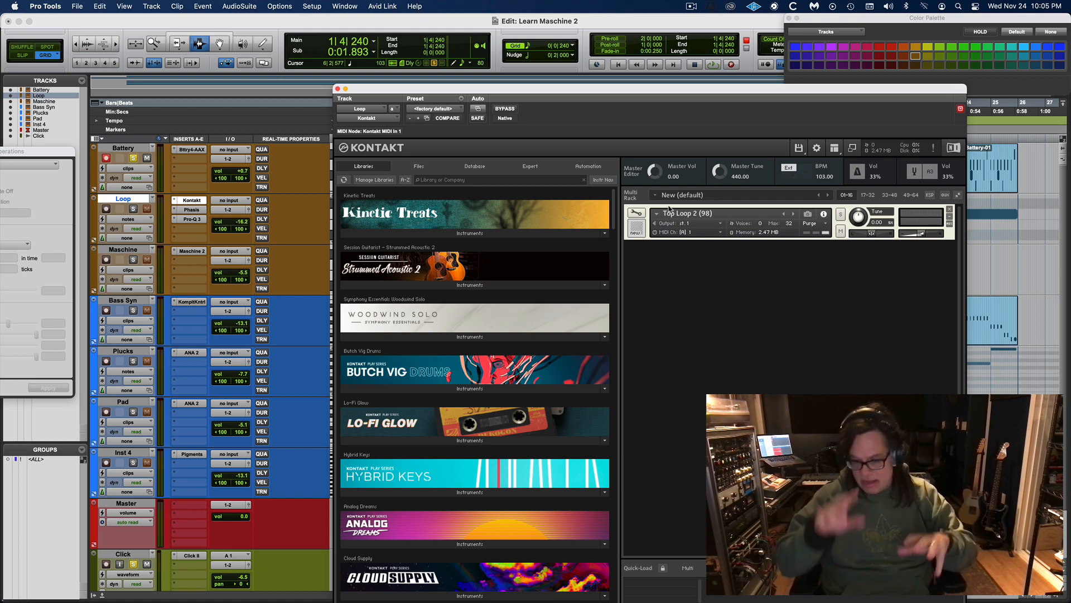
Step: Review the Phasis and Pro-Q 3 inserts on the Loop track, finishing with the plug-in window closed
{"action": "left_click", "coordinate": [190, 211]}
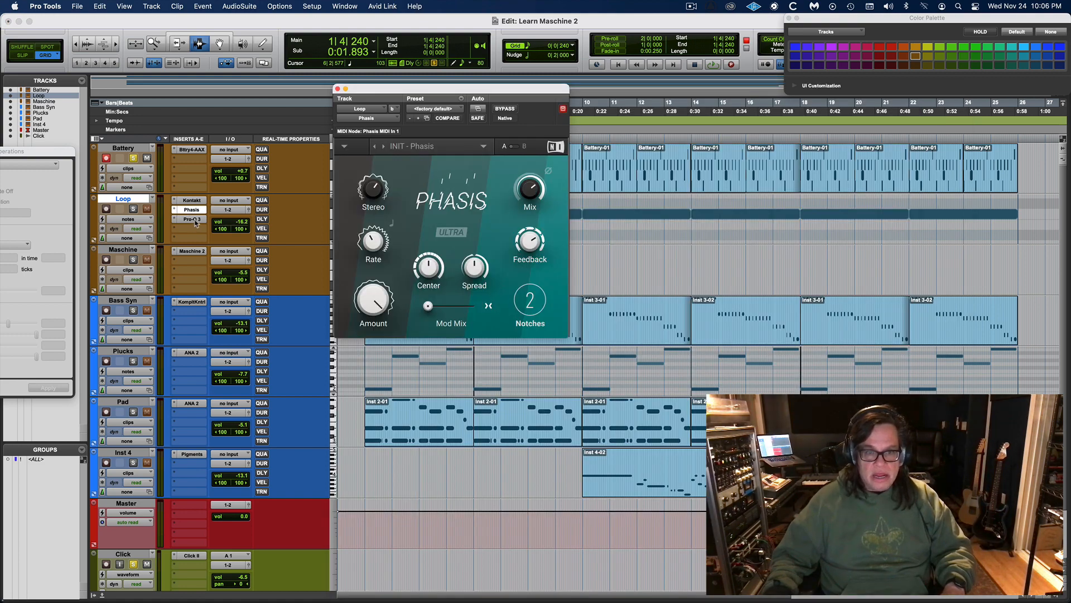
{"action": "left_click", "coordinate": [193, 220]}
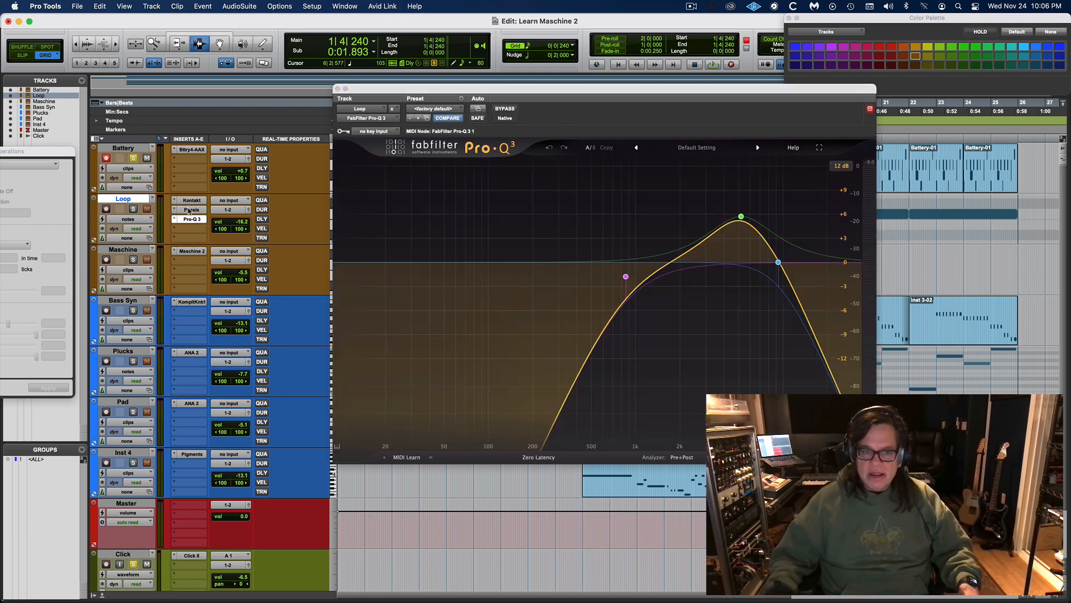
{"action": "left_click", "coordinate": [189, 210]}
{"action": "left_click_drag", "start_coordinate": [424, 93], "coordinate": [514, 211]}
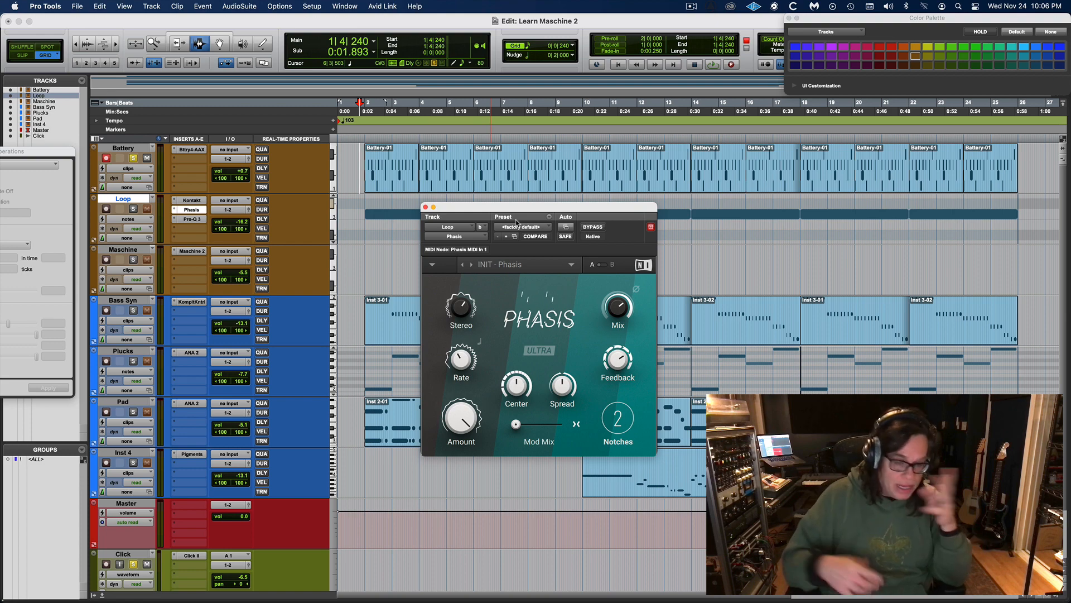
{"action": "left_click", "coordinate": [425, 207]}
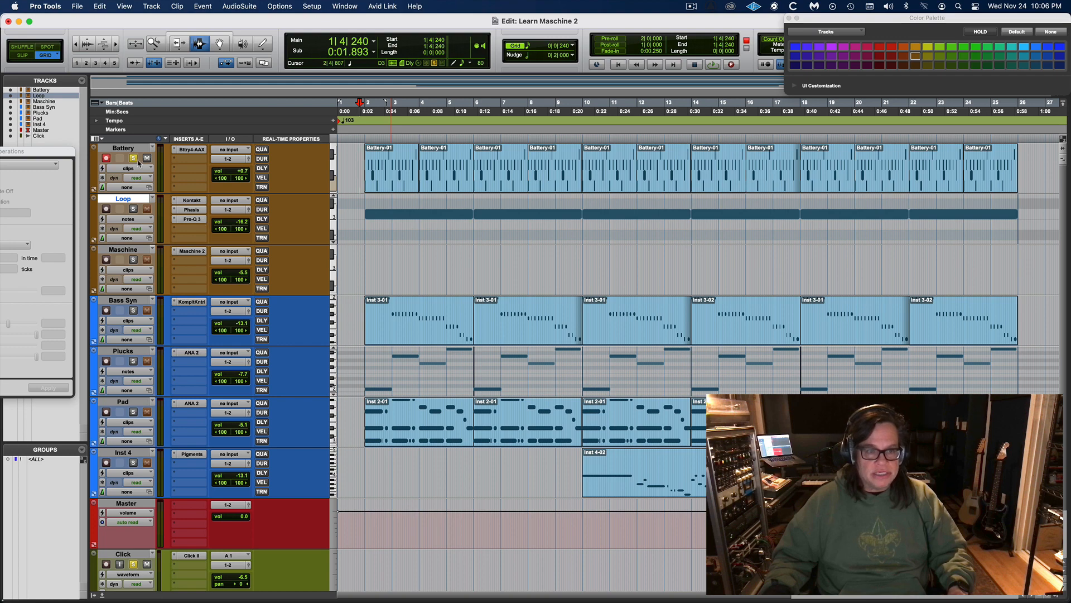
Step: Solo the Loop track in addition to Battery and play the two parts together
{"action": "left_click", "coordinate": [133, 210]}
{"action": "key", "text": "space"}
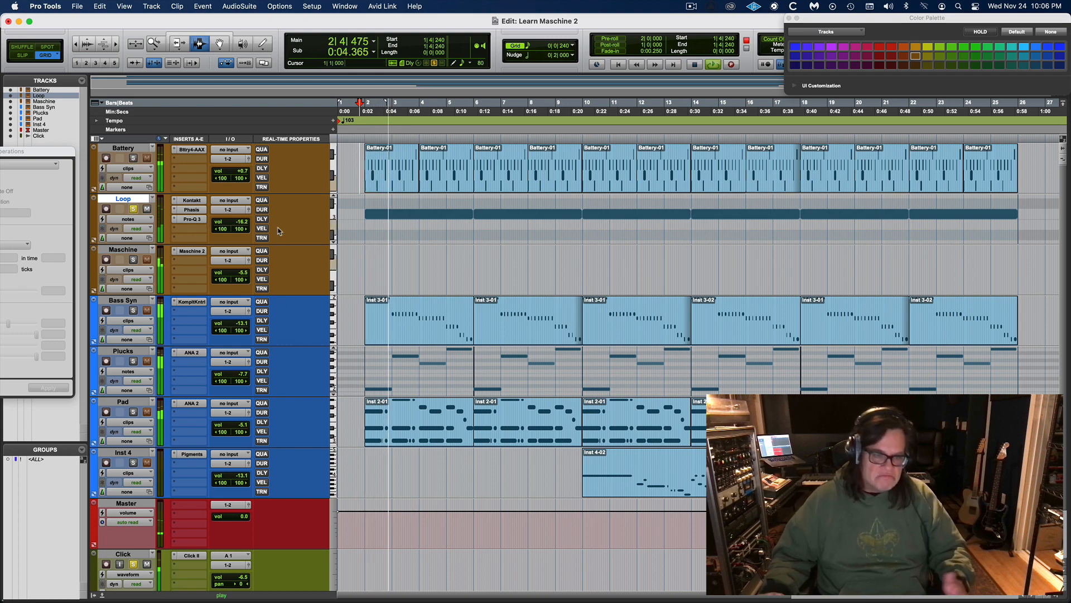
{"action": "key", "text": "space"}
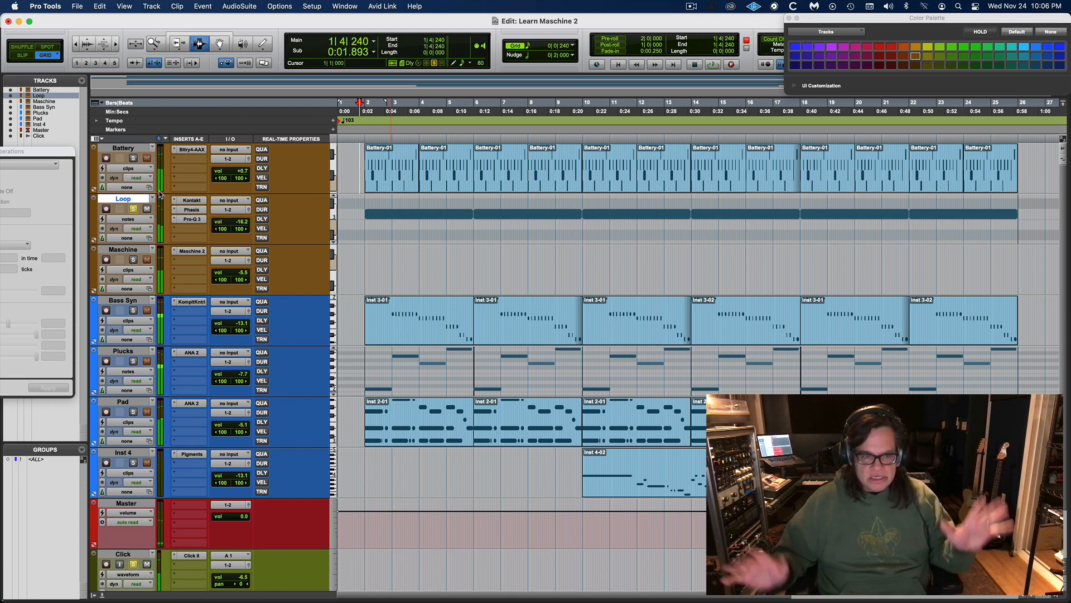
{"action": "key", "text": "space"}
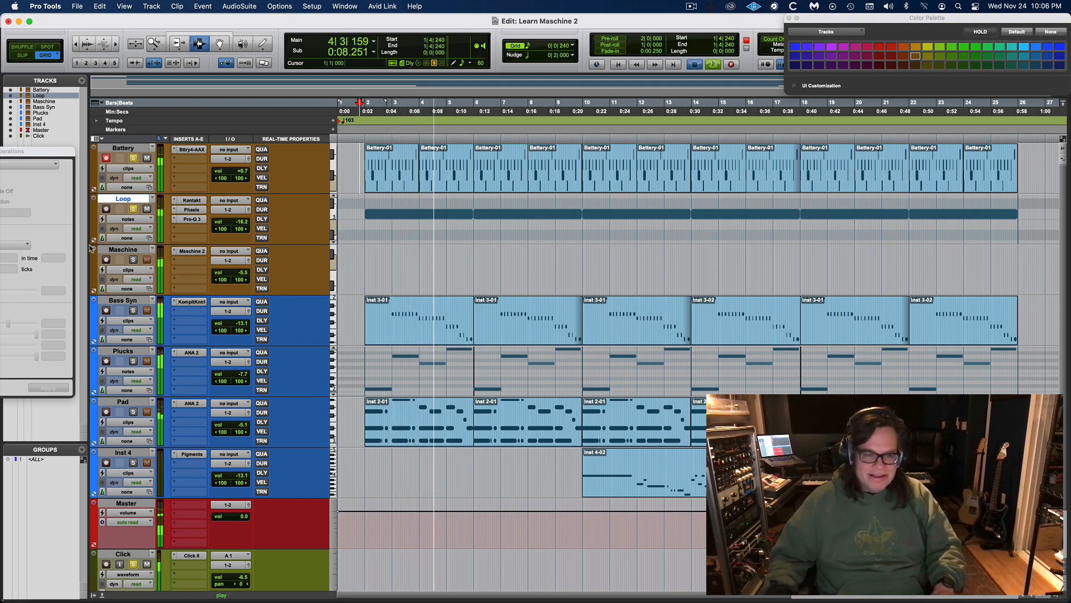
{"action": "key", "text": "space"}
Step: Open the Maschine 2 instrument on the Maschine track and play the session with its window fully visible
{"action": "left_click", "coordinate": [139, 250]}
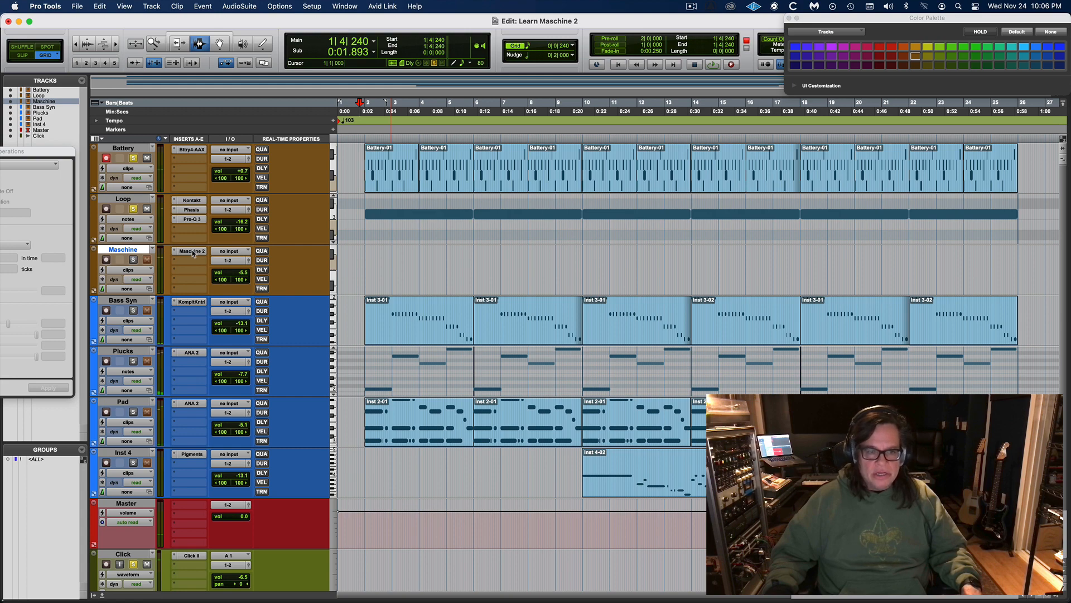
{"action": "left_click", "coordinate": [186, 250]}
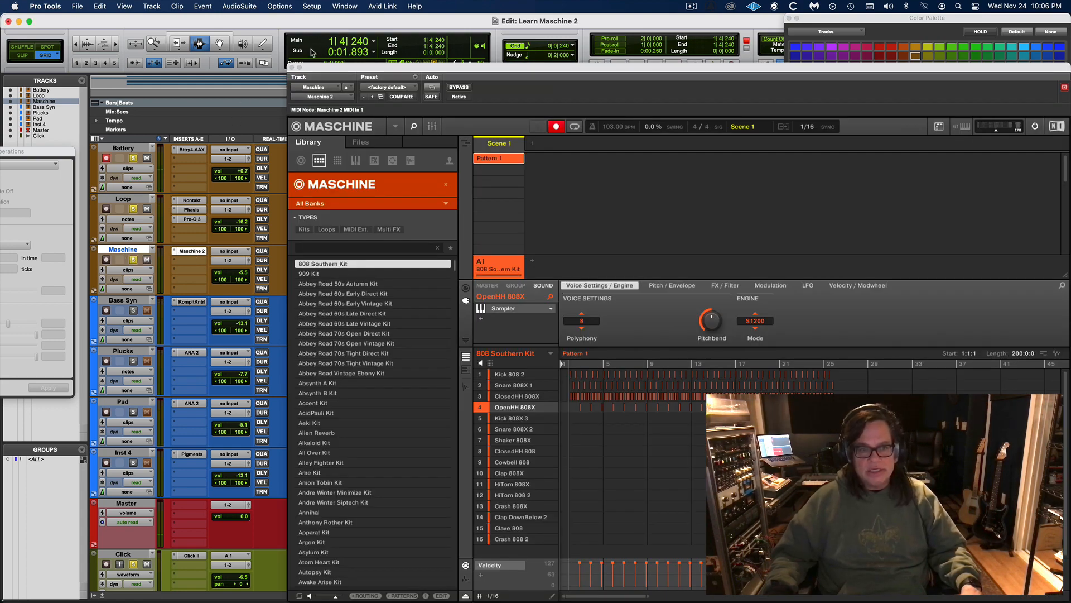
{"action": "left_click_drag", "start_coordinate": [322, 67], "coordinate": [289, 32]}
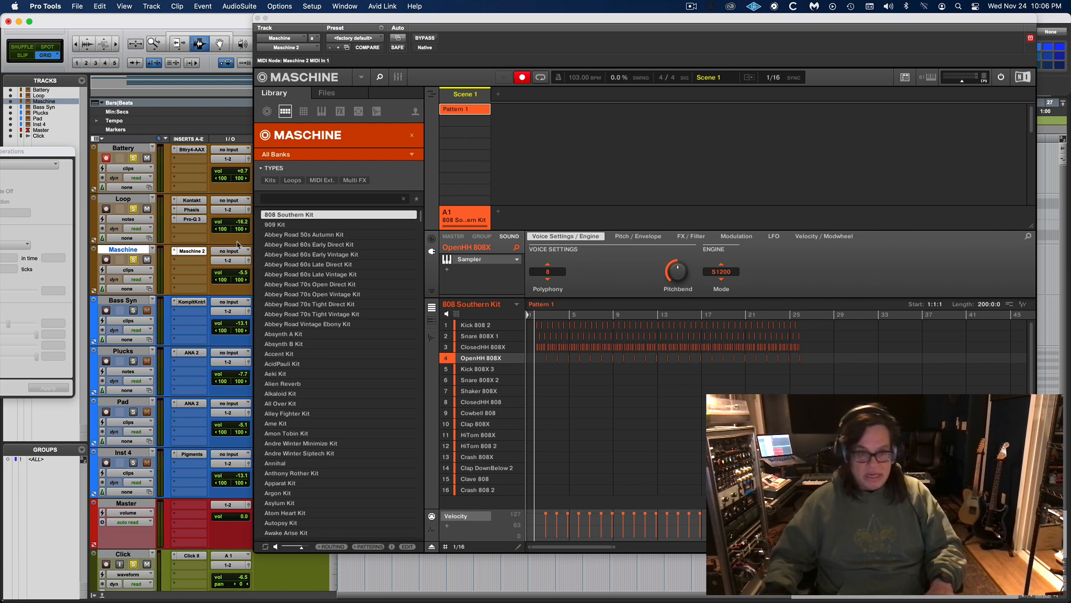
{"action": "key", "text": "space"}
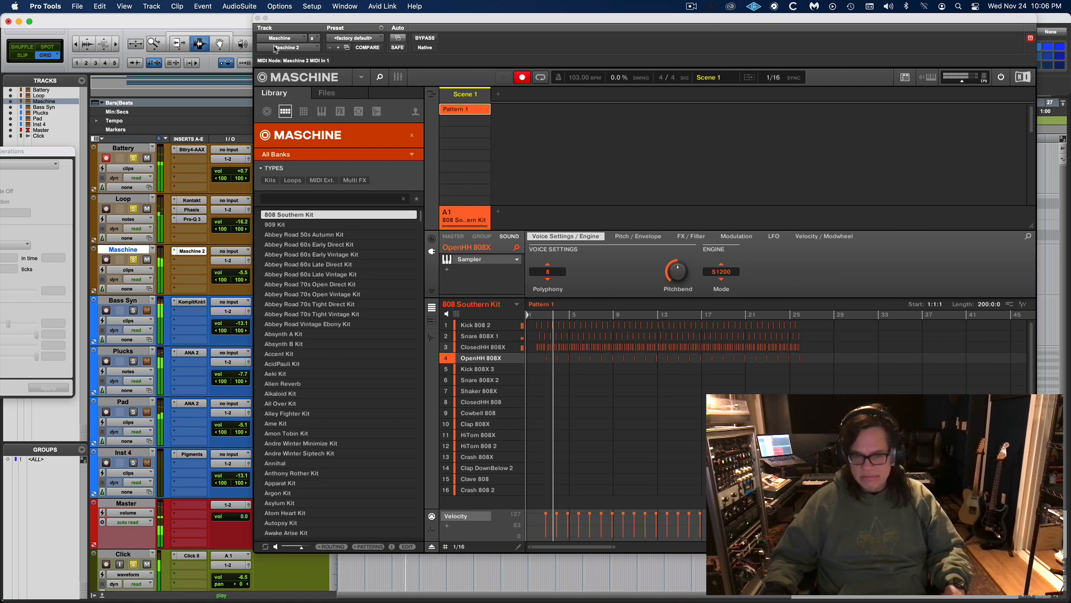
{"action": "key", "text": "space"}
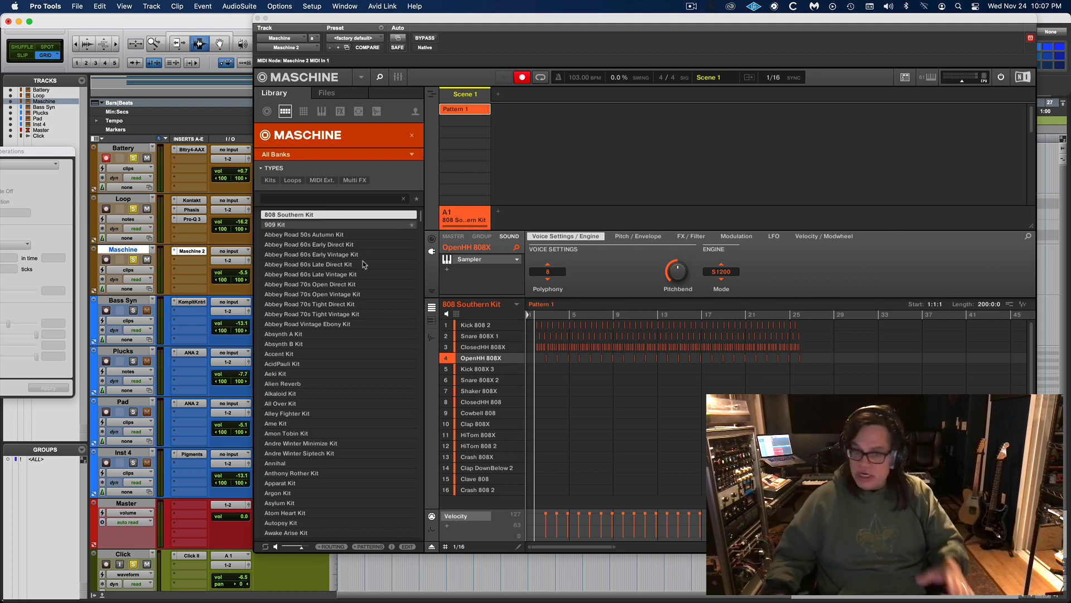
Step: Audition pads 4 and 3 of the 808 Southern Kit in Maschine's pad view, finishing with the plug-in closed and playback stopped
{"action": "left_click", "coordinate": [456, 316]}
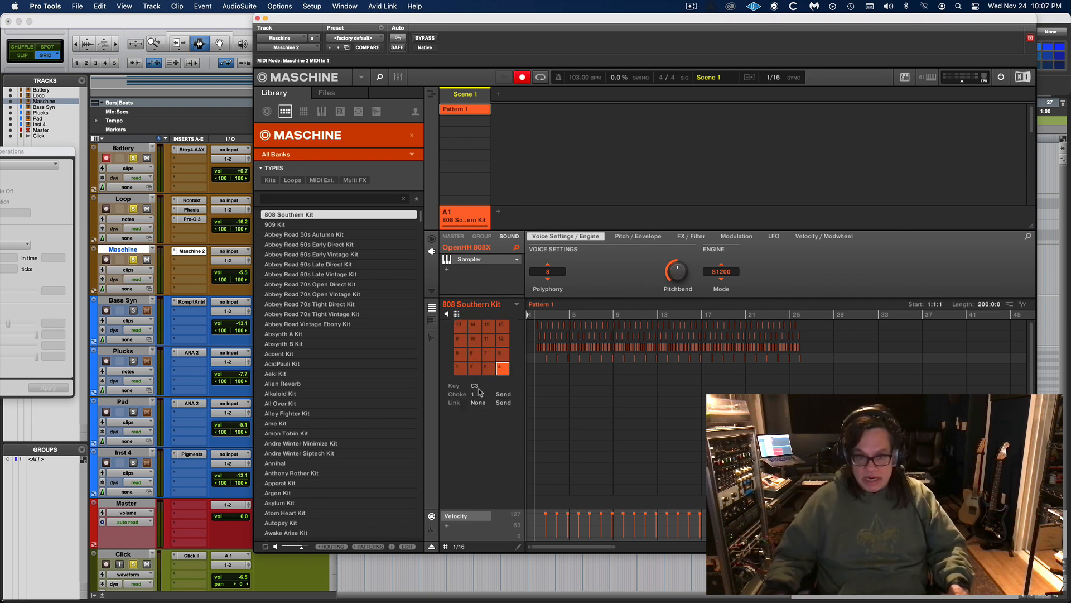
{"action": "left_click", "coordinate": [502, 370]}
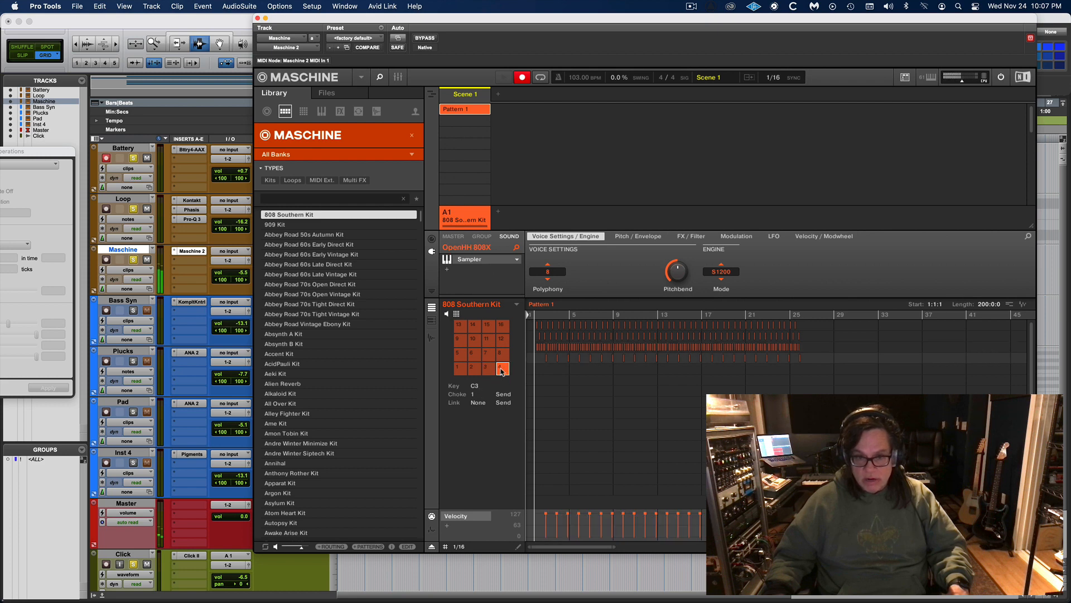
{"action": "left_click", "coordinate": [491, 369]}
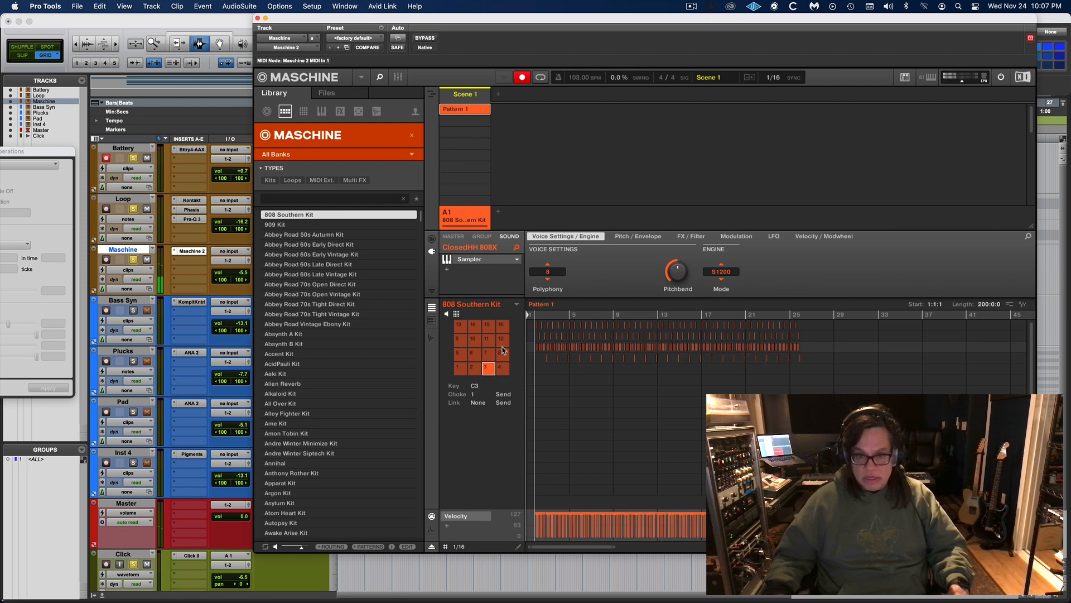
{"action": "left_click", "coordinate": [458, 315]}
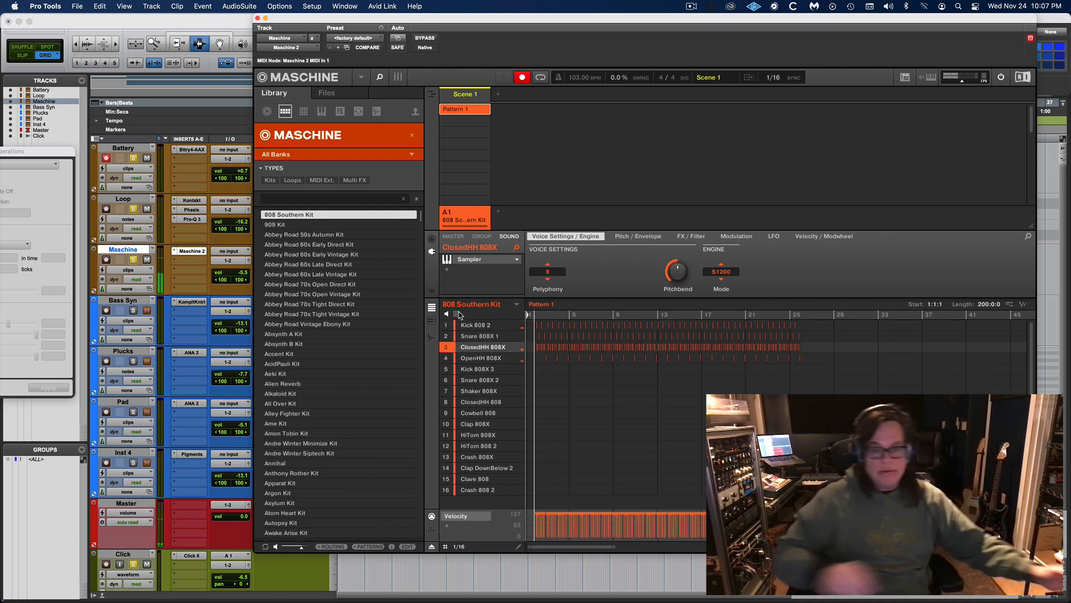
{"action": "left_click", "coordinate": [257, 19]}
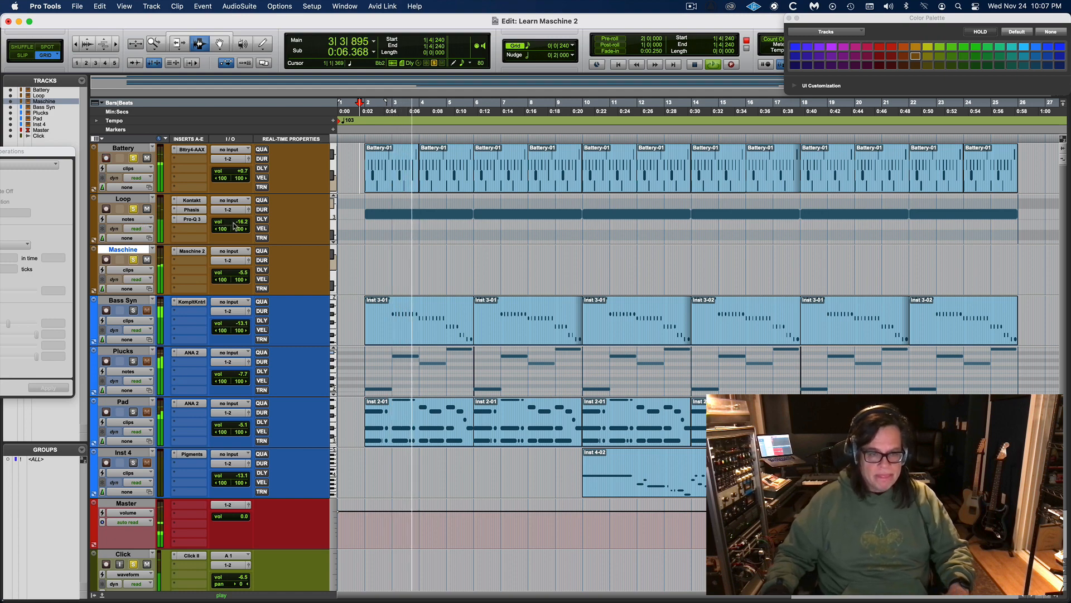
{"action": "key", "text": "space"}
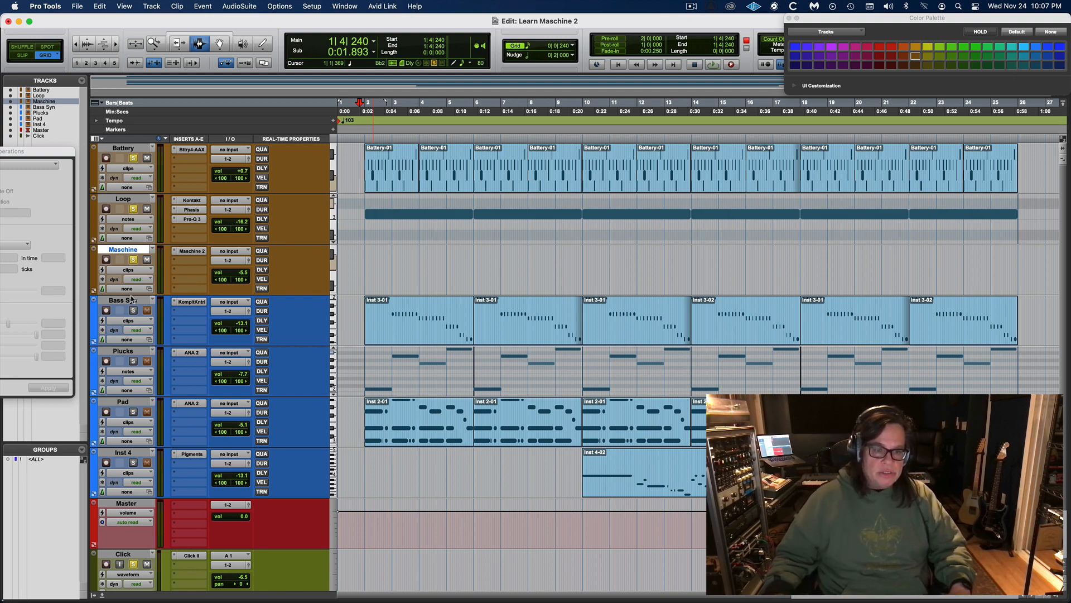
Step: Open the ANA 2 instrument on the Plucks track and place its window clear of the track controls
{"action": "left_click", "coordinate": [124, 352]}
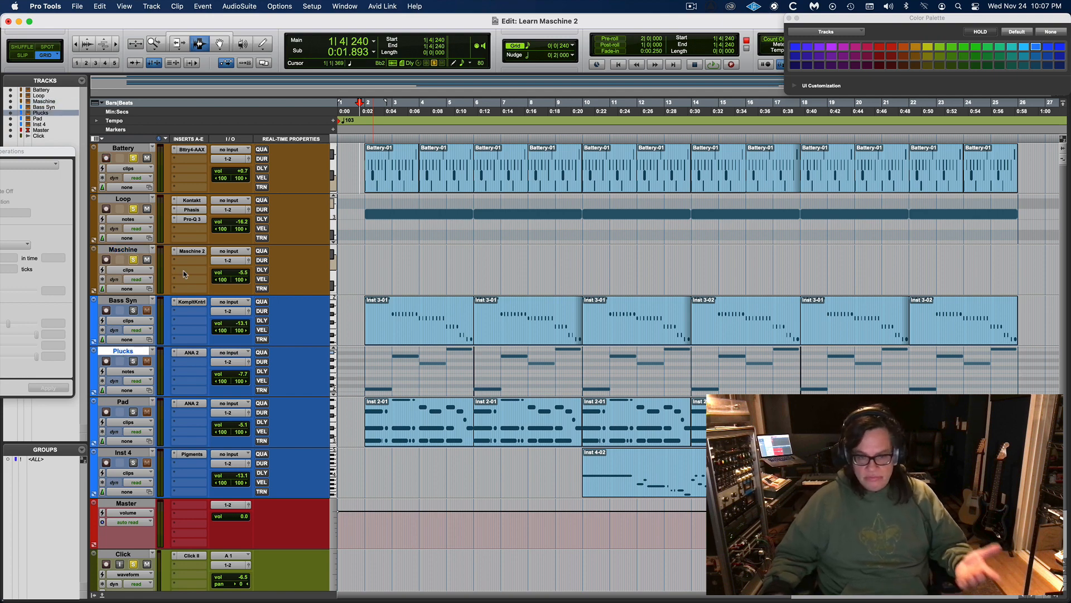
{"action": "left_click", "coordinate": [192, 352]}
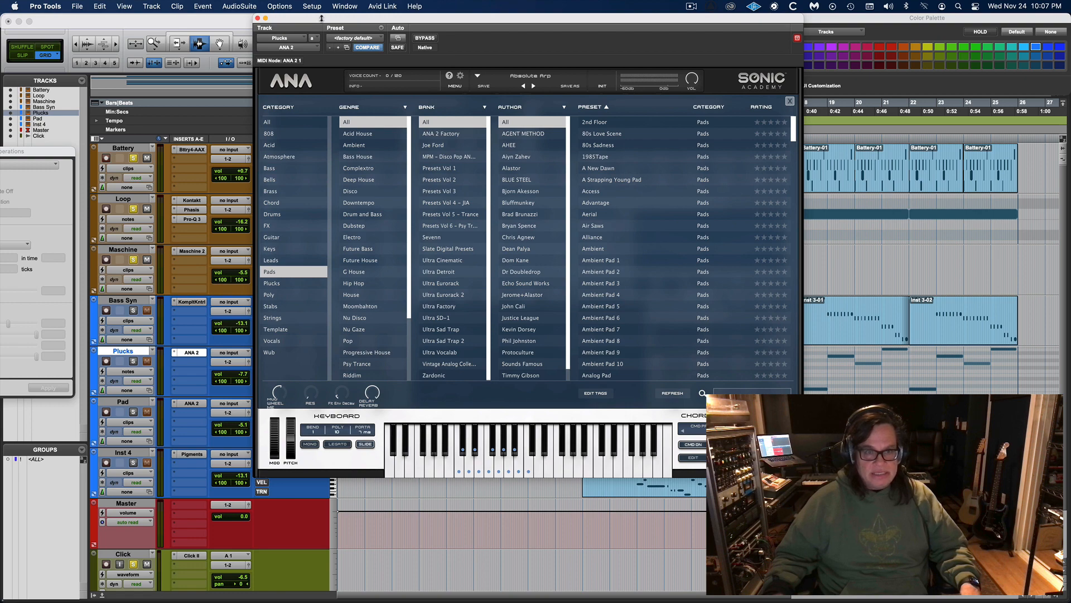
{"action": "left_click_drag", "start_coordinate": [314, 22], "coordinate": [475, 87]}
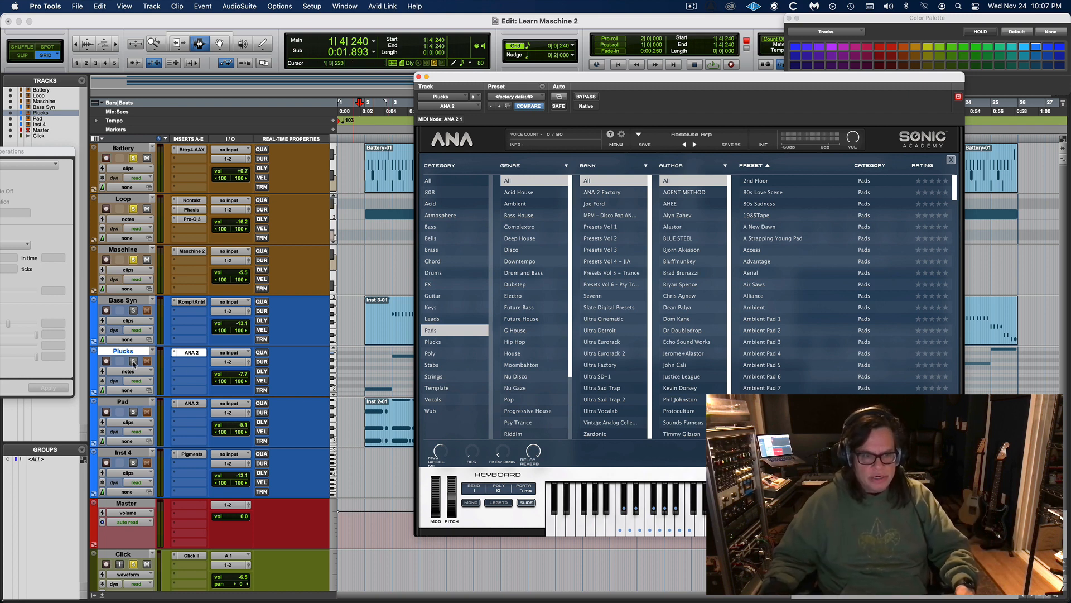
Step: Solo the Plucks track in addition to the drum tracks and play them together
{"action": "left_click", "coordinate": [106, 361]}
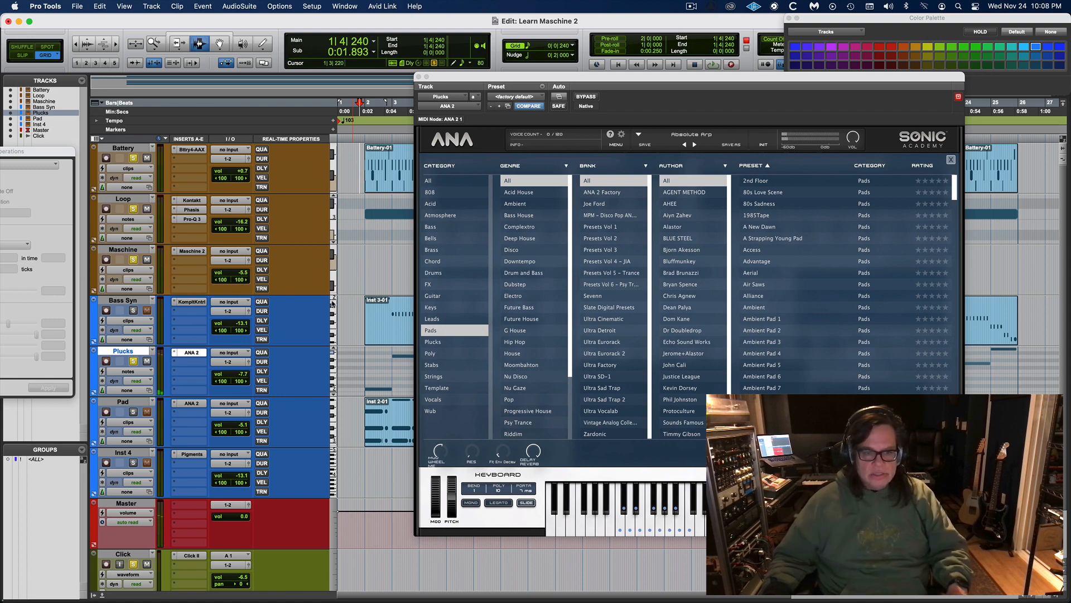
{"action": "key", "text": "space"}
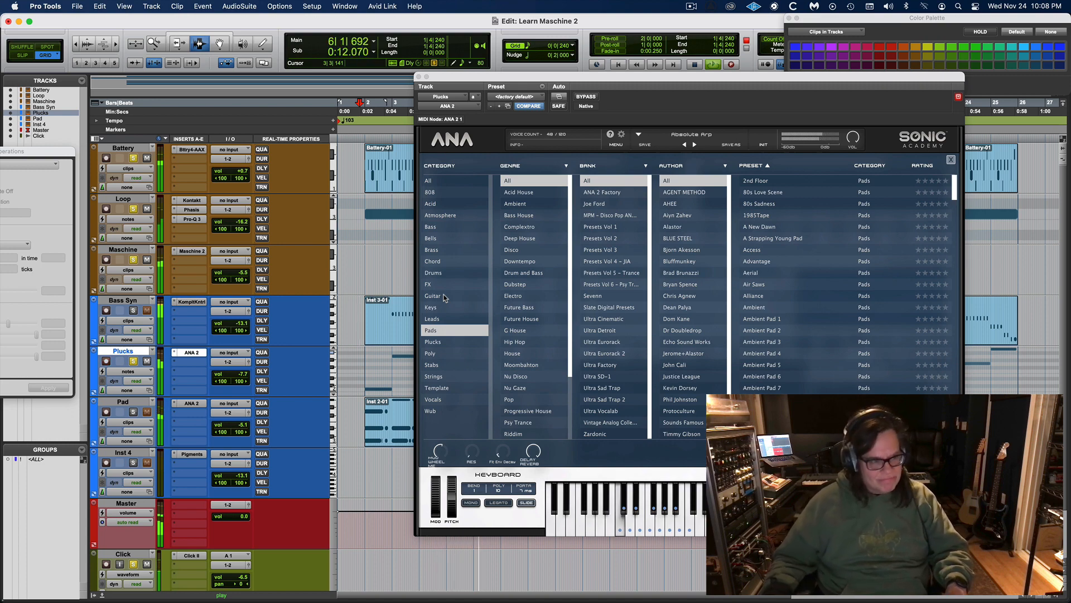
{"action": "key", "text": "space"}
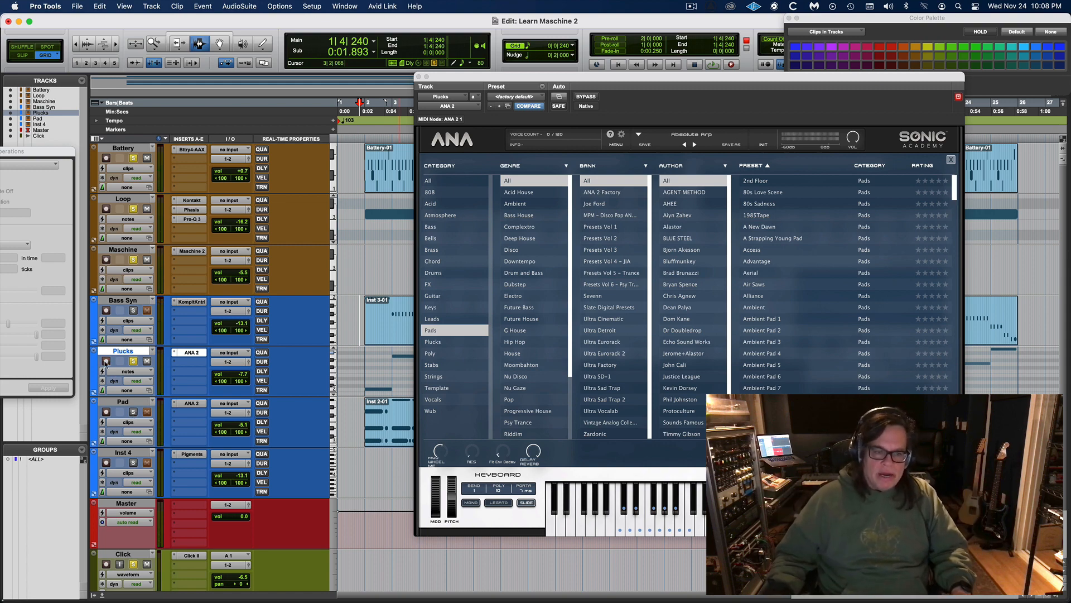
Step: Show the start of the Pads preset list in the Pad track's ANA 2 instrument and play the session
{"action": "left_click", "coordinate": [190, 403]}
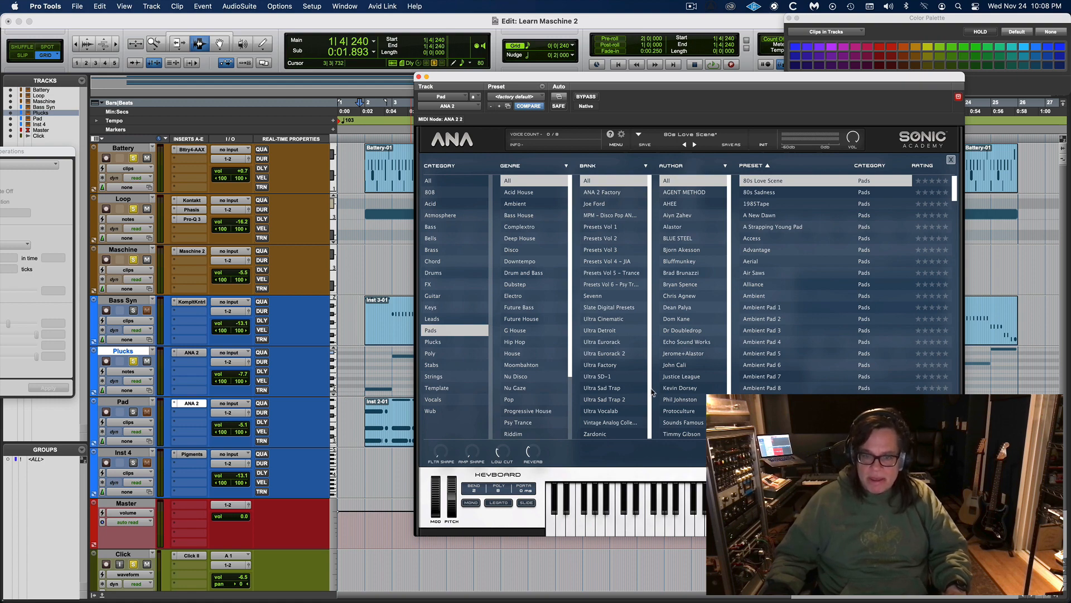
{"action": "scroll", "coordinate": [647, 393], "scroll_direction": "down", "scroll_amount": 1}
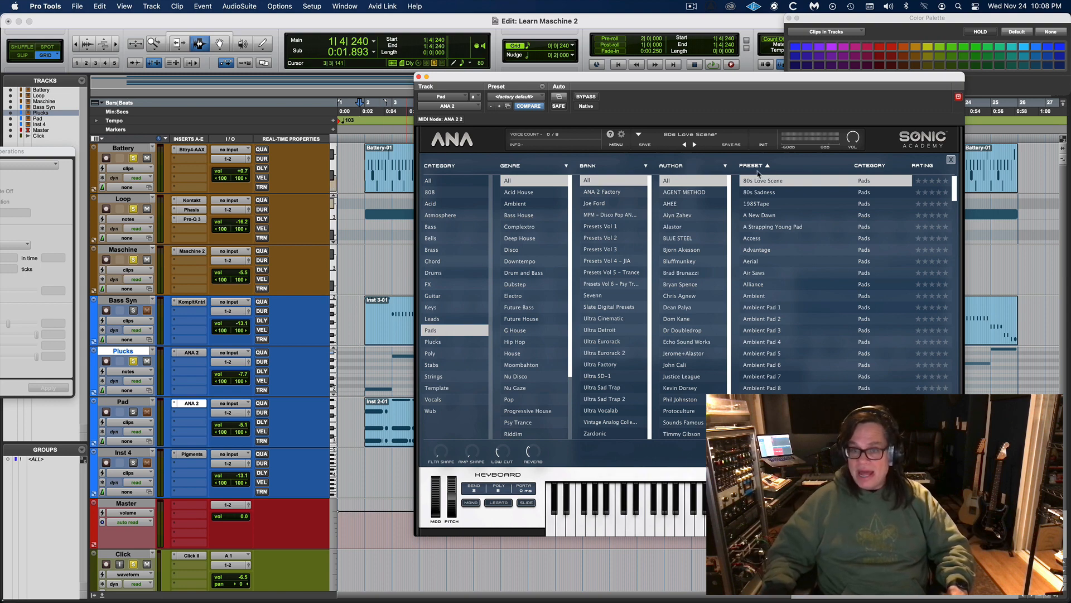
{"action": "left_click_drag", "start_coordinate": [953, 195], "coordinate": [956, 191]}
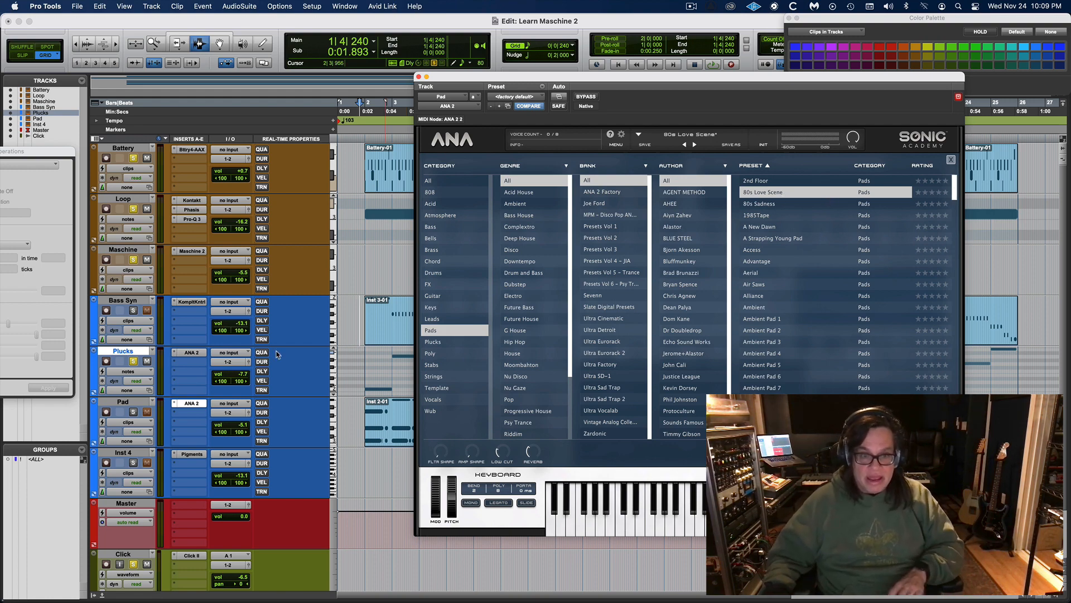
{"action": "key", "text": "space"}
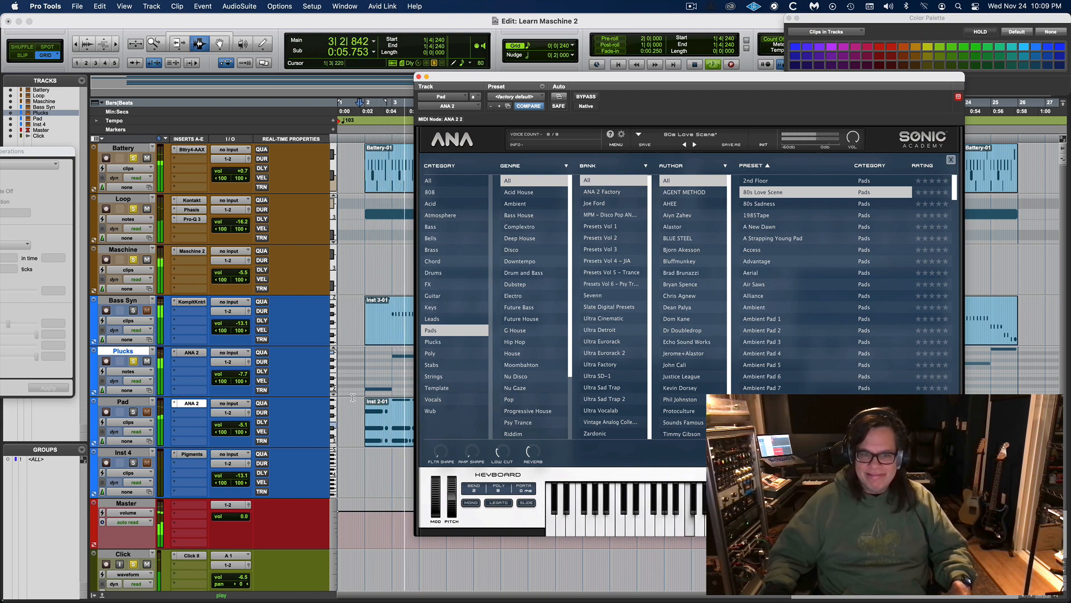
{"action": "key", "text": "space"}
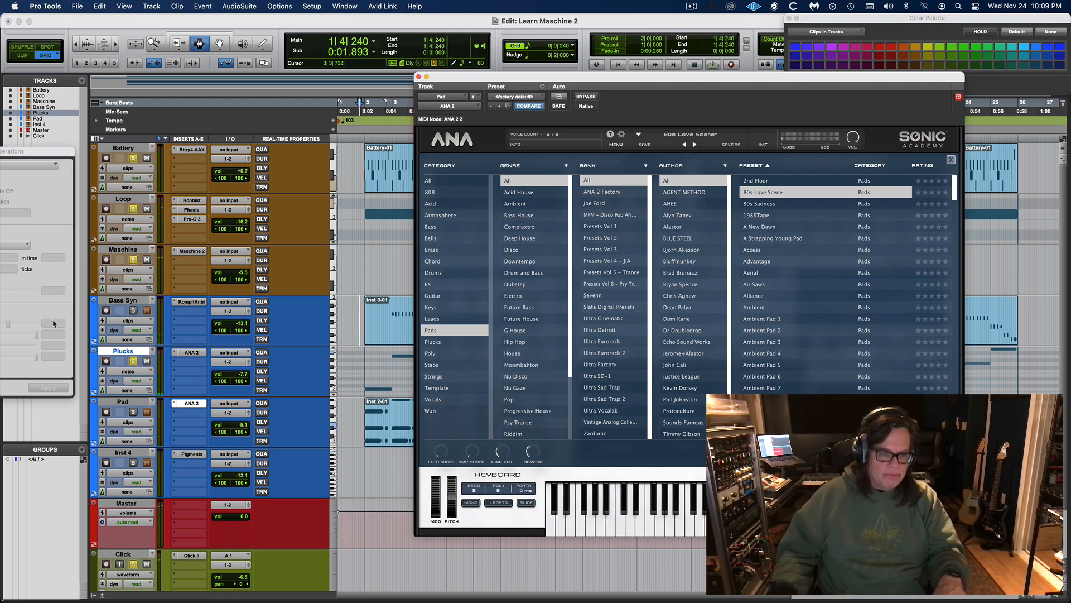
Step: Solo the Pad track and record-enable Plucks and Pad in turn to try their instruments, leaving both tracks disarmed
{"action": "left_click", "coordinate": [106, 361]}
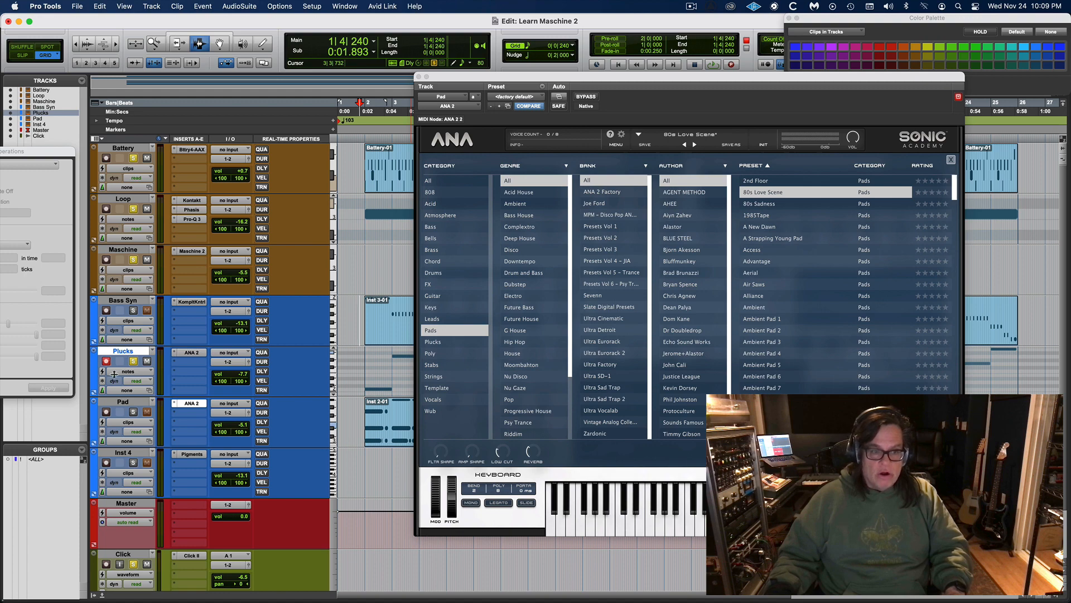
{"action": "left_click", "coordinate": [132, 412]}
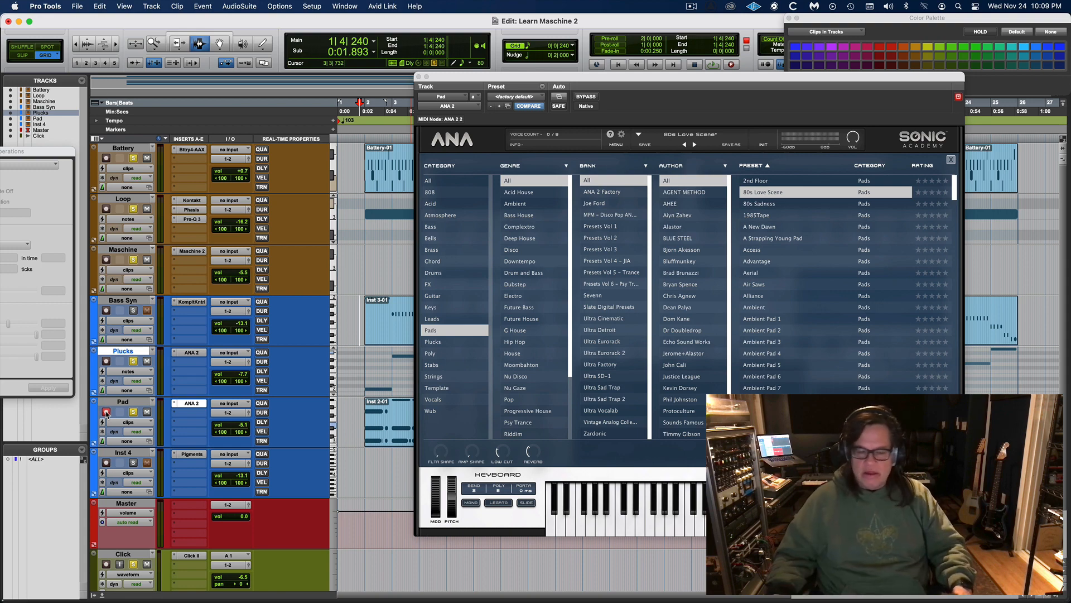
{"action": "left_click", "coordinate": [106, 412]}
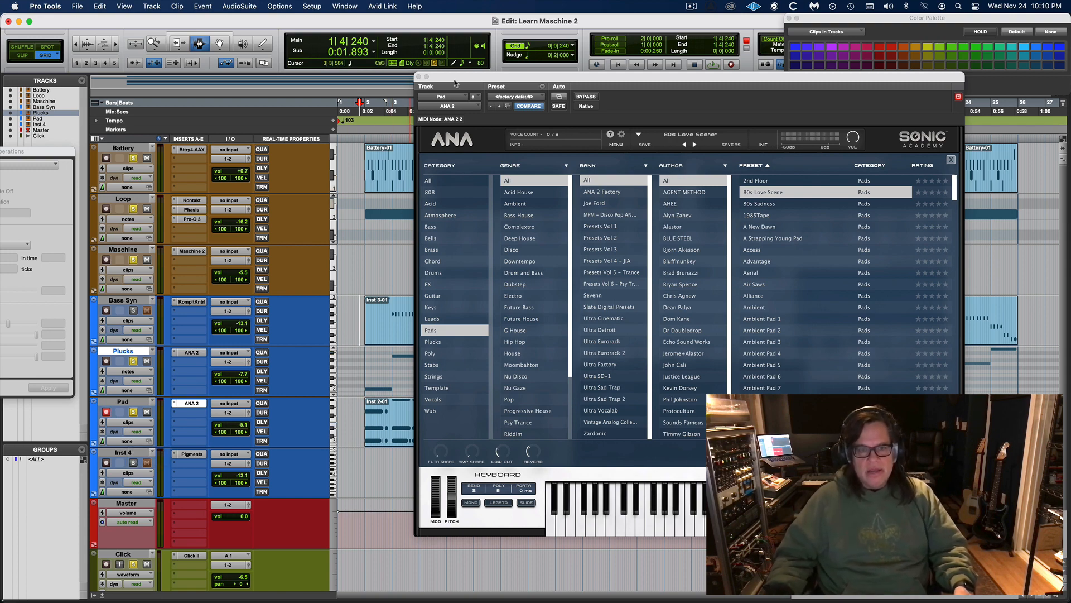
{"action": "left_click_drag", "start_coordinate": [455, 79], "coordinate": [486, 52]}
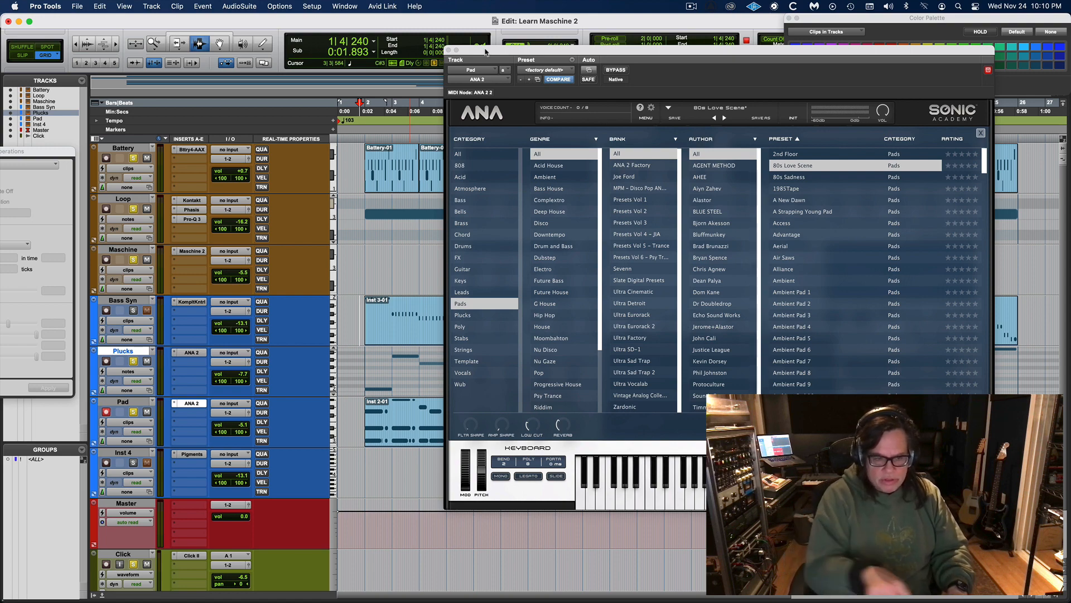
{"action": "left_click", "coordinate": [107, 362]}
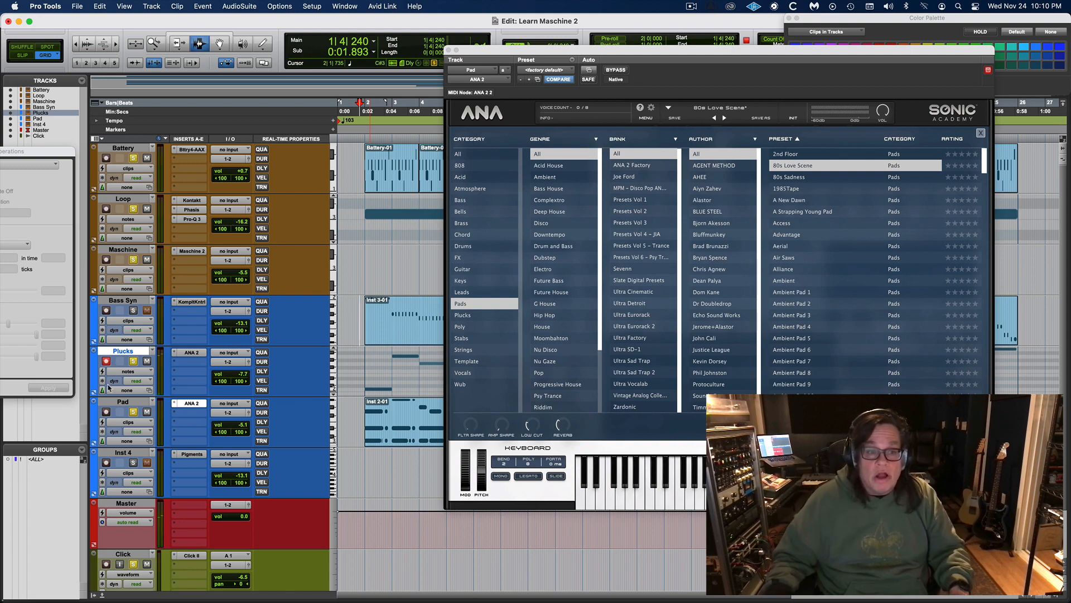
{"action": "left_click", "coordinate": [105, 361]}
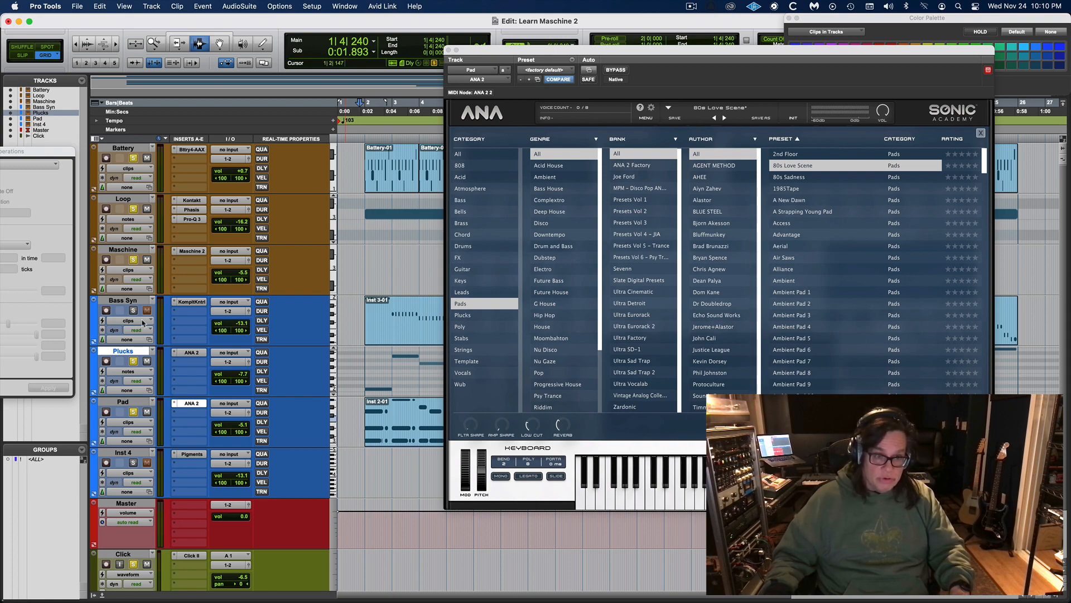
Step: Lower the Pad track's volume to -6.8 dB in the Mix window during playback, and return to the Edit window
{"action": "left_click", "coordinate": [128, 403]}
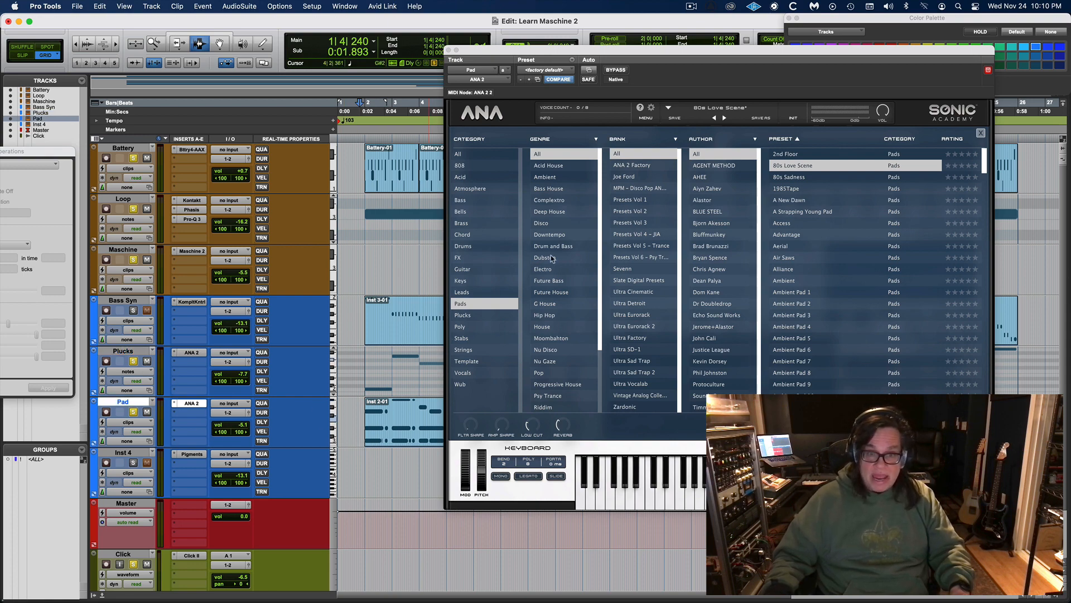
{"action": "key", "text": "space"}
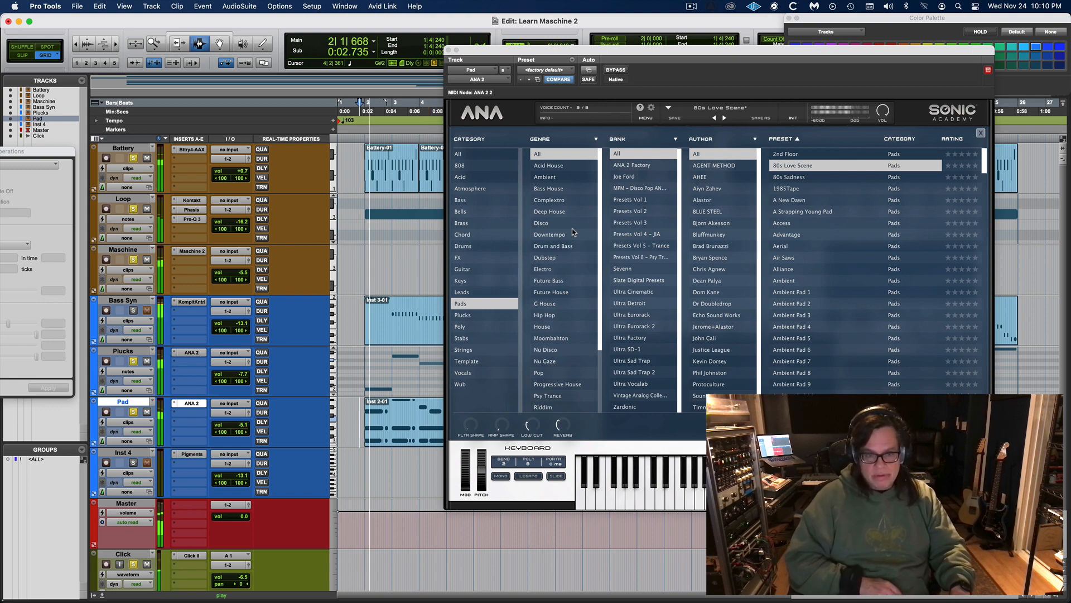
{"action": "key", "text": "super+equal"}
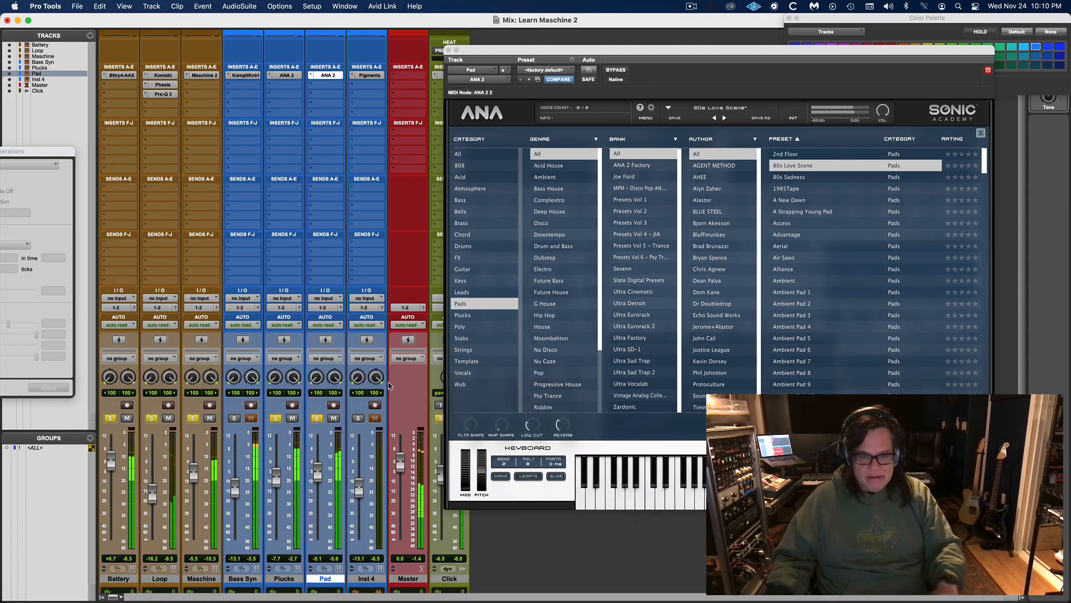
{"action": "left_click_drag", "start_coordinate": [321, 467], "coordinate": [322, 471]}
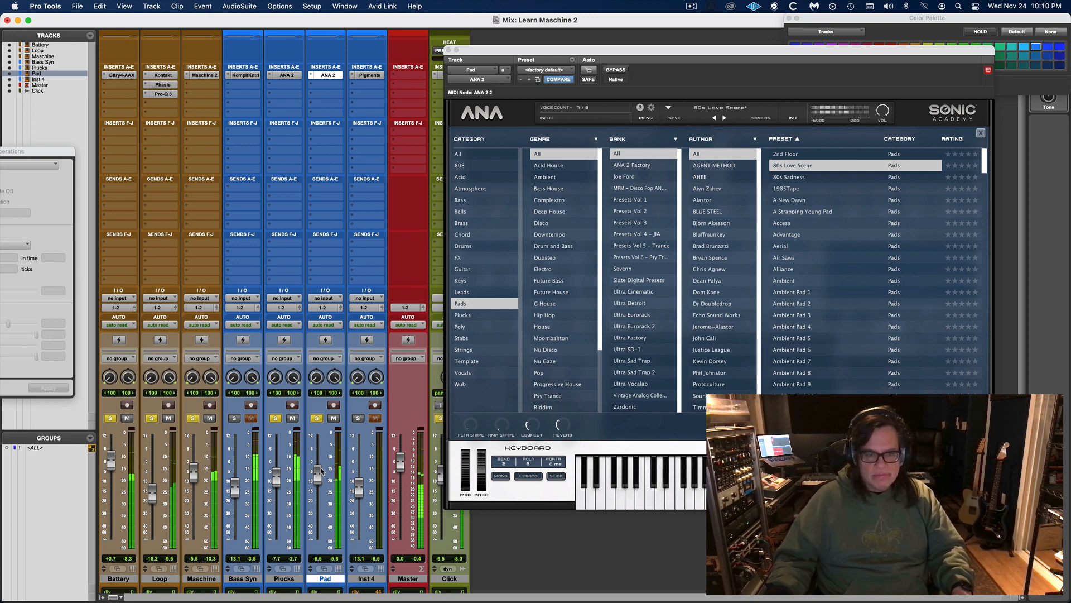
{"action": "left_click_drag", "start_coordinate": [322, 472], "coordinate": [322, 472]}
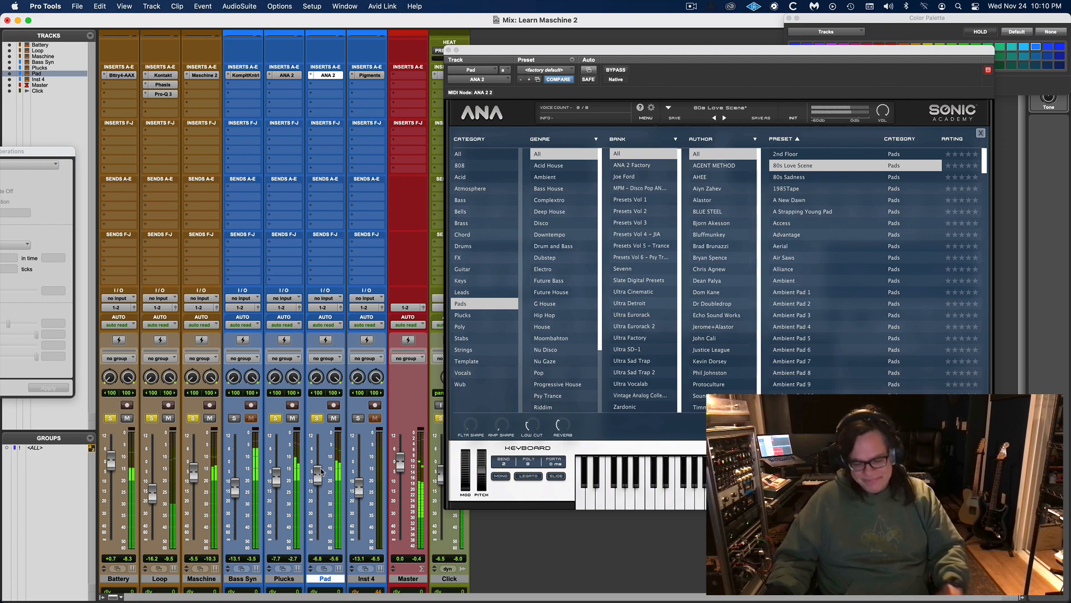
{"action": "key", "text": "super+equal"}
{"action": "key", "text": "space"}
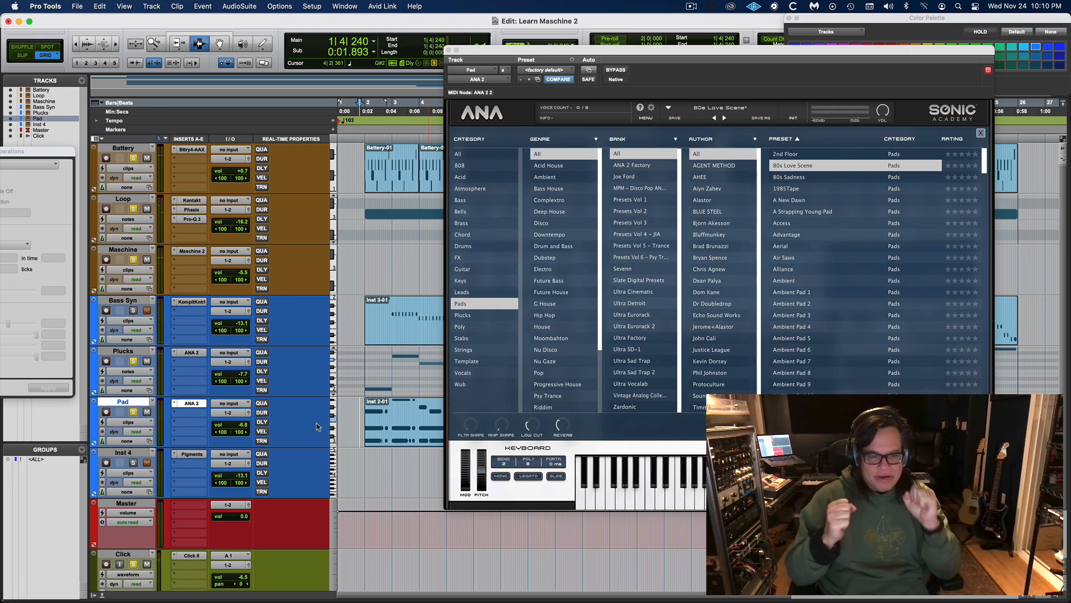
Step: Solo the Bass Syn track and open its Komplete Kontrol instrument with the Monark synth beside the track controls
{"action": "left_click", "coordinate": [133, 310]}
{"action": "left_click", "coordinate": [131, 300]}
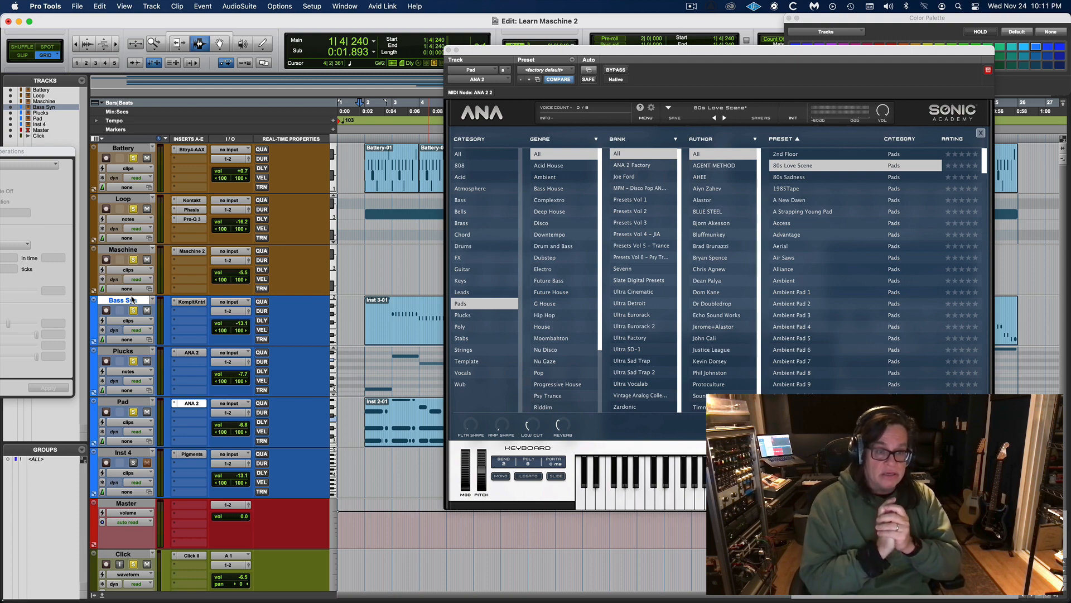
{"action": "left_click", "coordinate": [192, 302]}
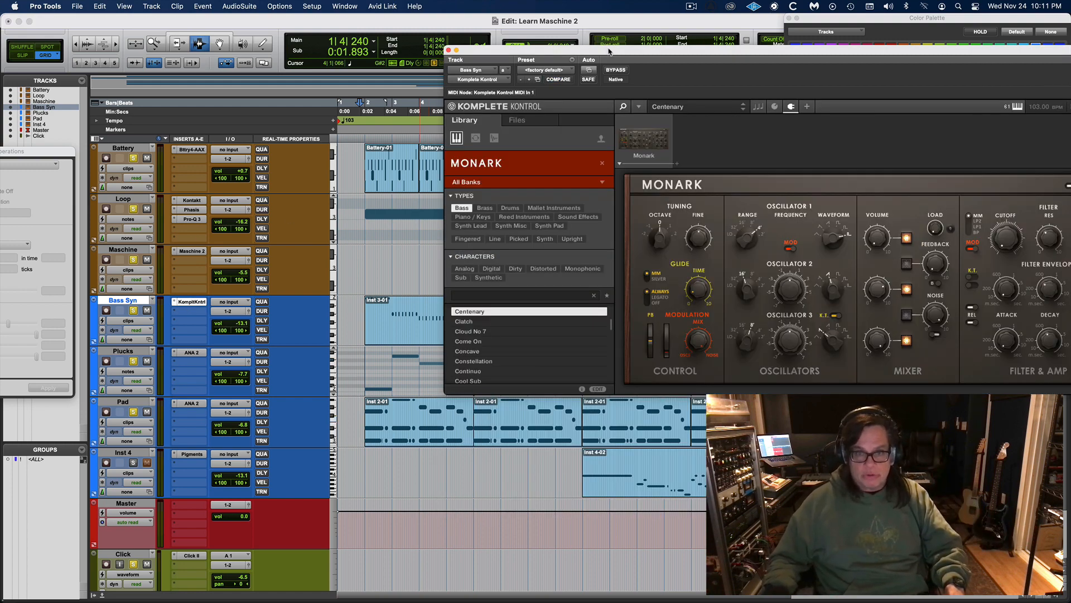
{"action": "left_click_drag", "start_coordinate": [609, 51], "coordinate": [409, 104]}
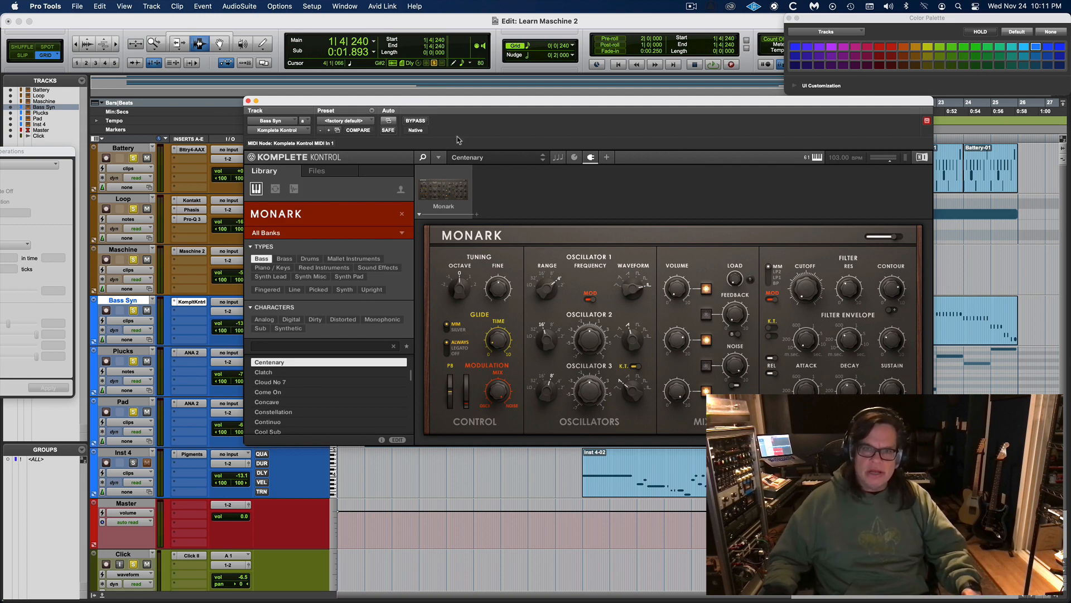
{"action": "left_click_drag", "start_coordinate": [443, 104], "coordinate": [542, 122]}
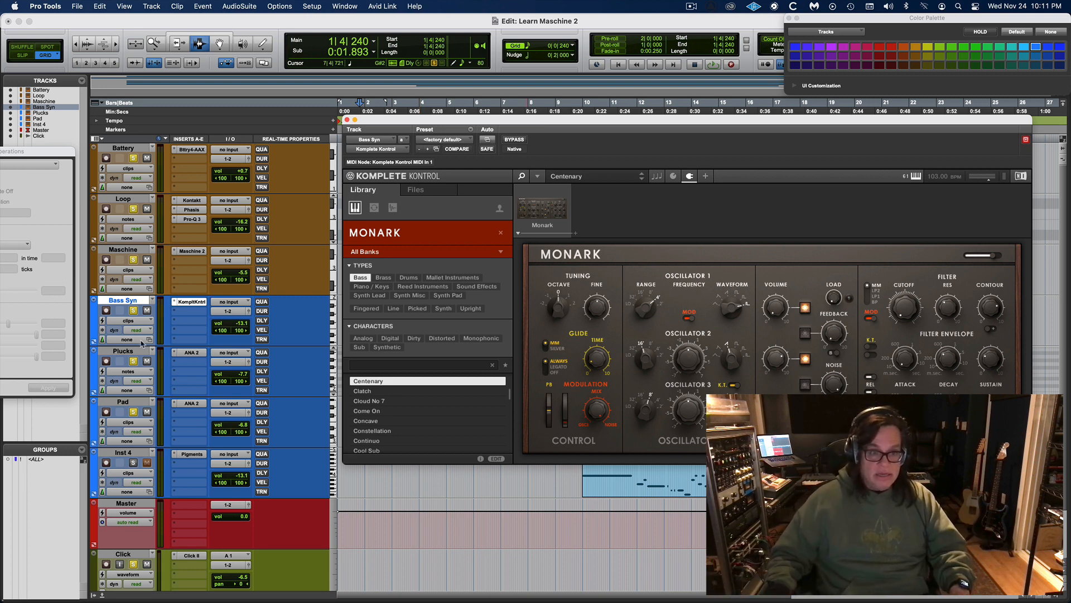
Step: Take Plucks and Pad out of solo and play the Bass Syn part with the drum tracks
{"action": "left_click", "coordinate": [134, 361]}
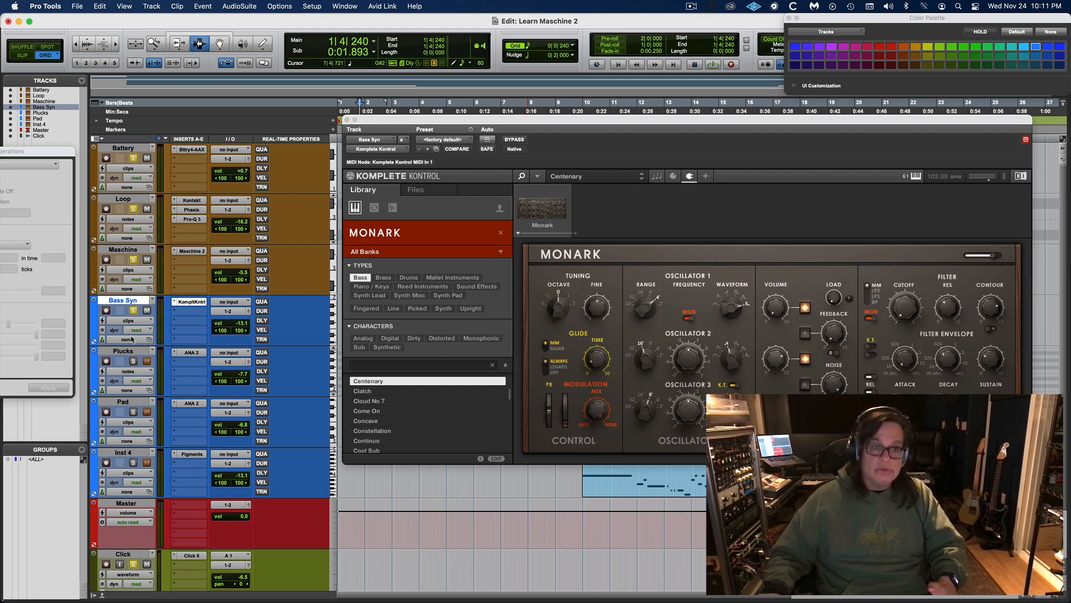
{"action": "key", "text": "space"}
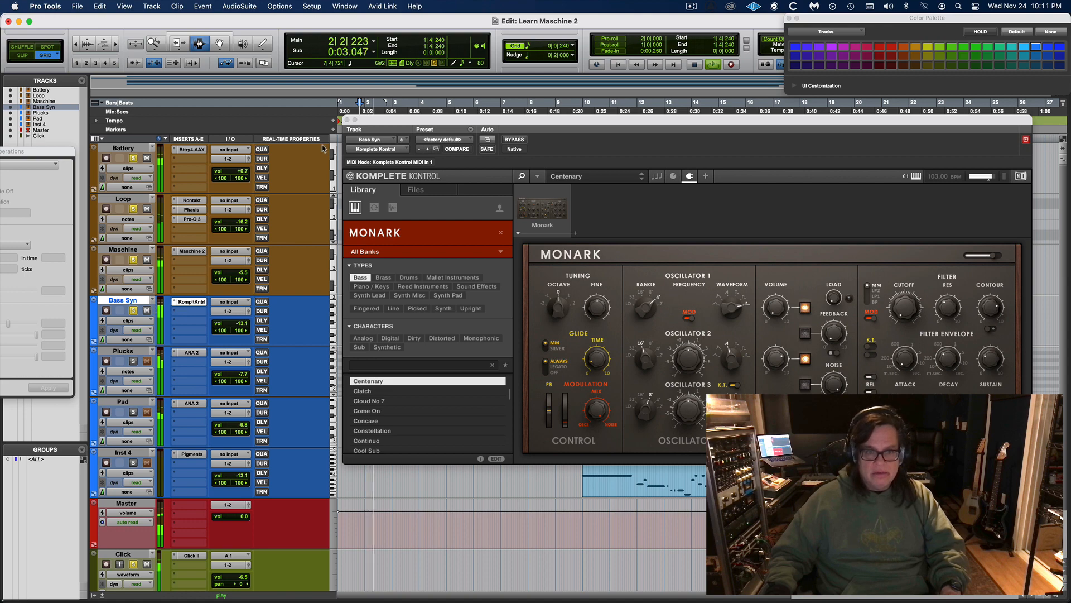
Step: Restart playback from just before bar 2 with Pad soloed alongside the other tracks, keeping the Komplete Kontrol window off the clips
{"action": "left_click_drag", "start_coordinate": [370, 120], "coordinate": [491, 166]}
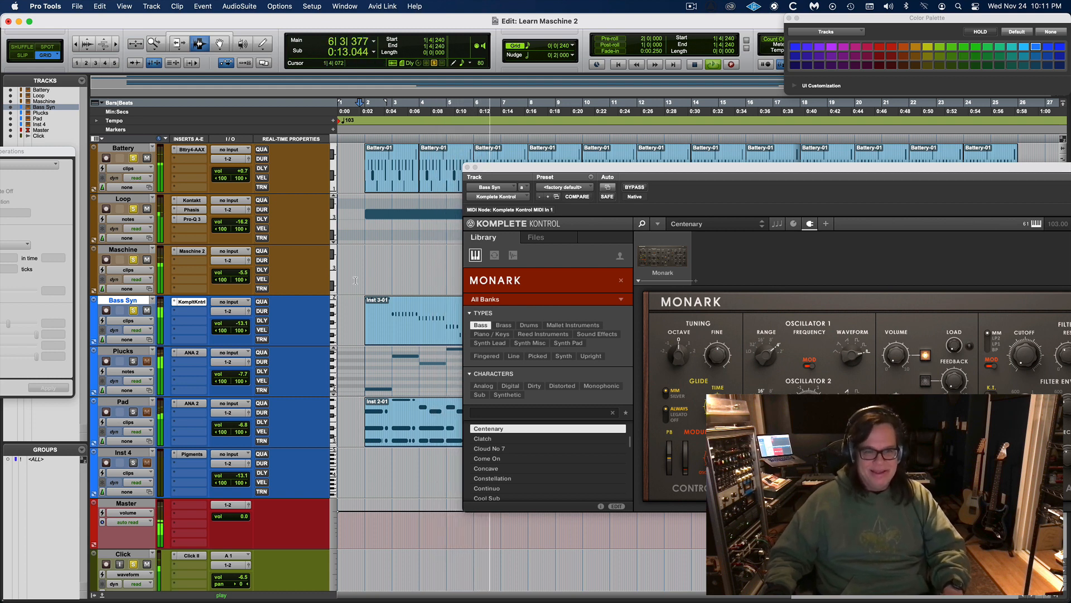
{"action": "key", "text": "space"}
{"action": "left_click", "coordinate": [355, 321]}
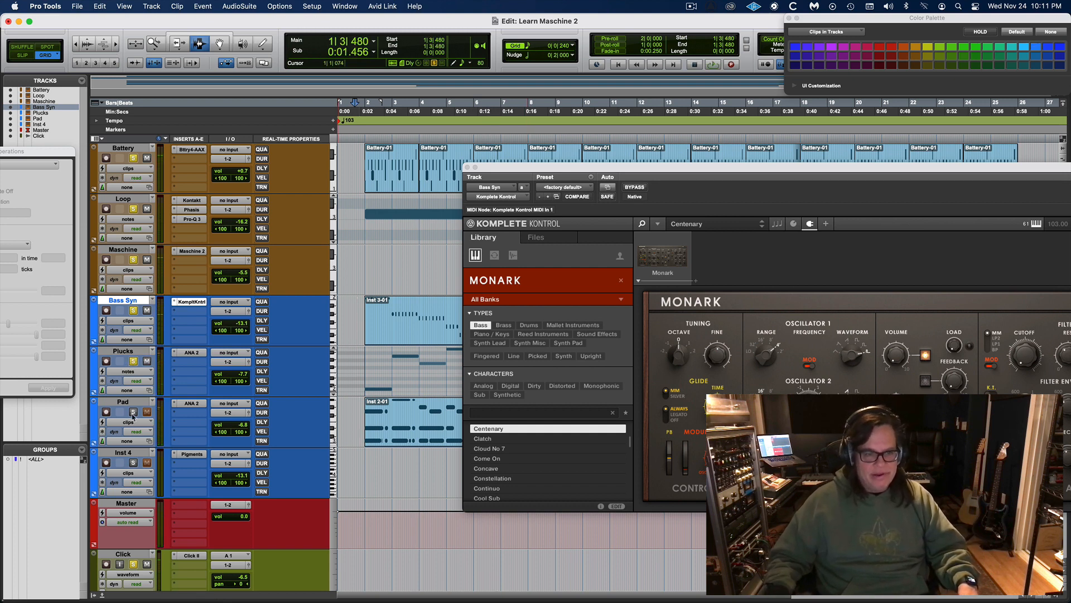
{"action": "key", "text": "space"}
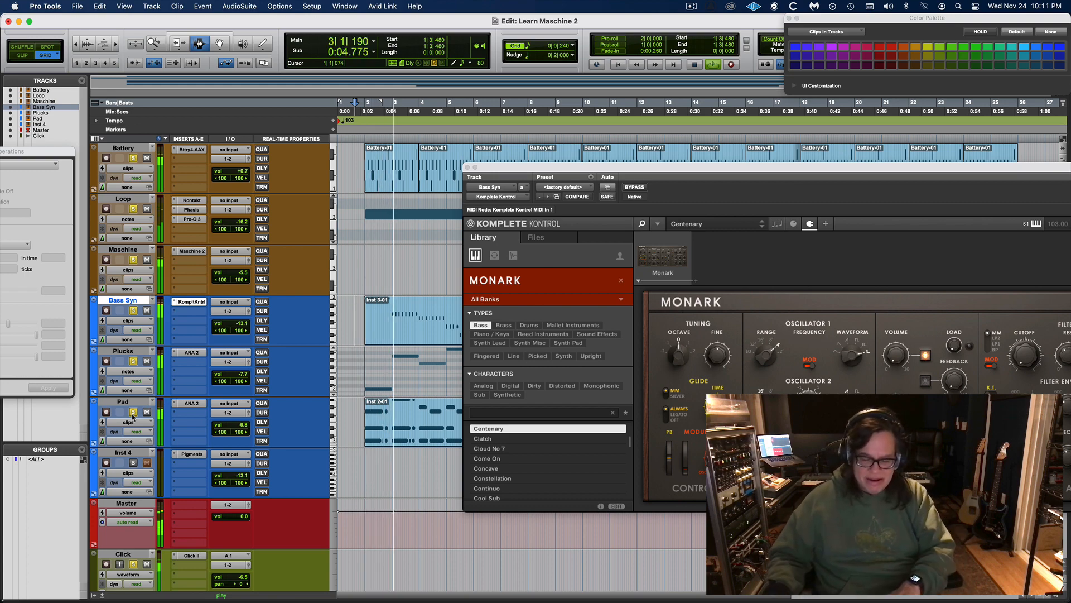
Step: Raise the Bass Syn volume to -12.3 dB in the Mix window during playback and close its Komplete Kontrol window
{"action": "key", "text": "super+equal"}
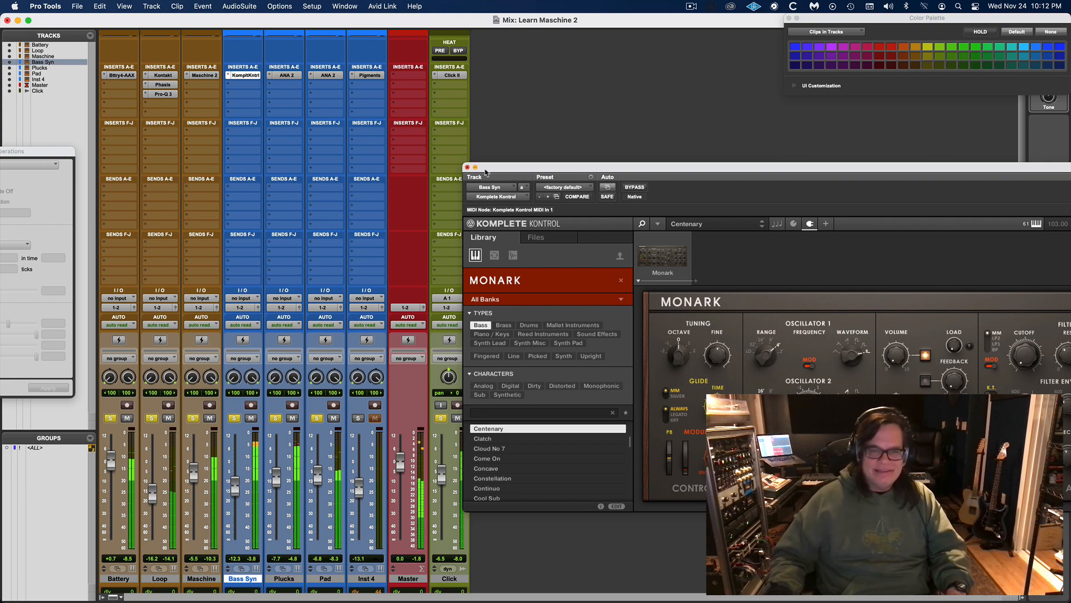
{"action": "left_click_drag", "start_coordinate": [486, 172], "coordinate": [394, 230]}
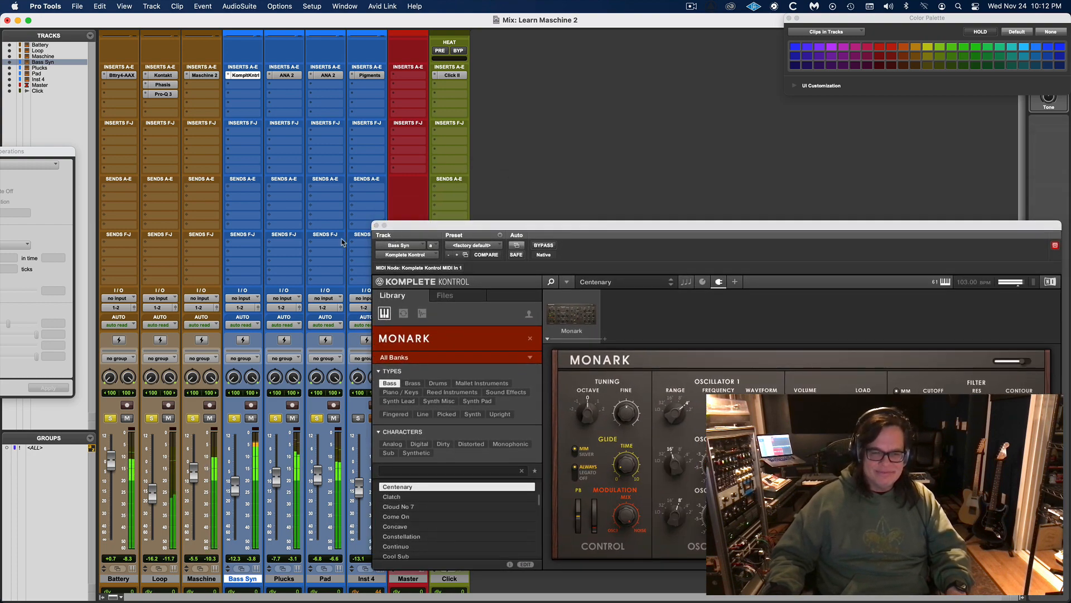
{"action": "left_click", "coordinate": [377, 225]}
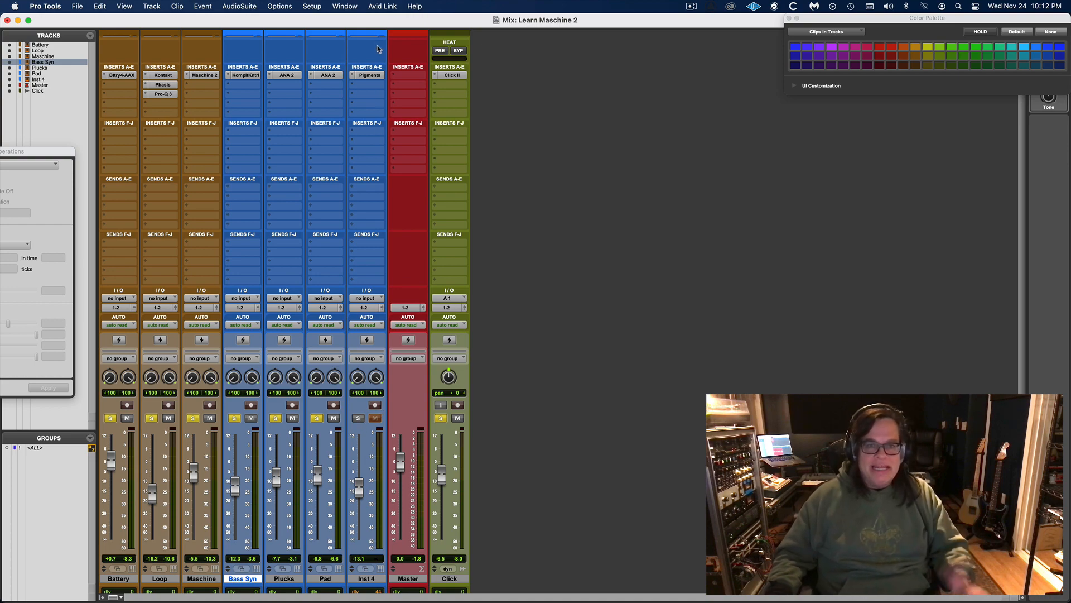
Step: Open the Pigments instrument on Inst 4, expand its keyboard section and place it beside the track faders
{"action": "left_click", "coordinate": [377, 76]}
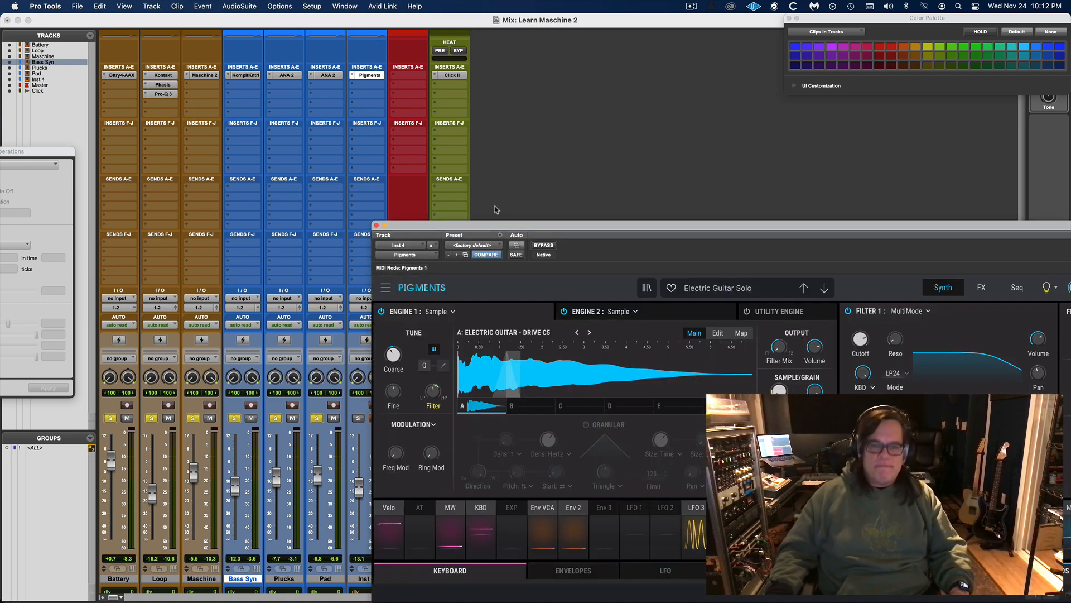
{"action": "left_click_drag", "start_coordinate": [512, 227], "coordinate": [273, 76]}
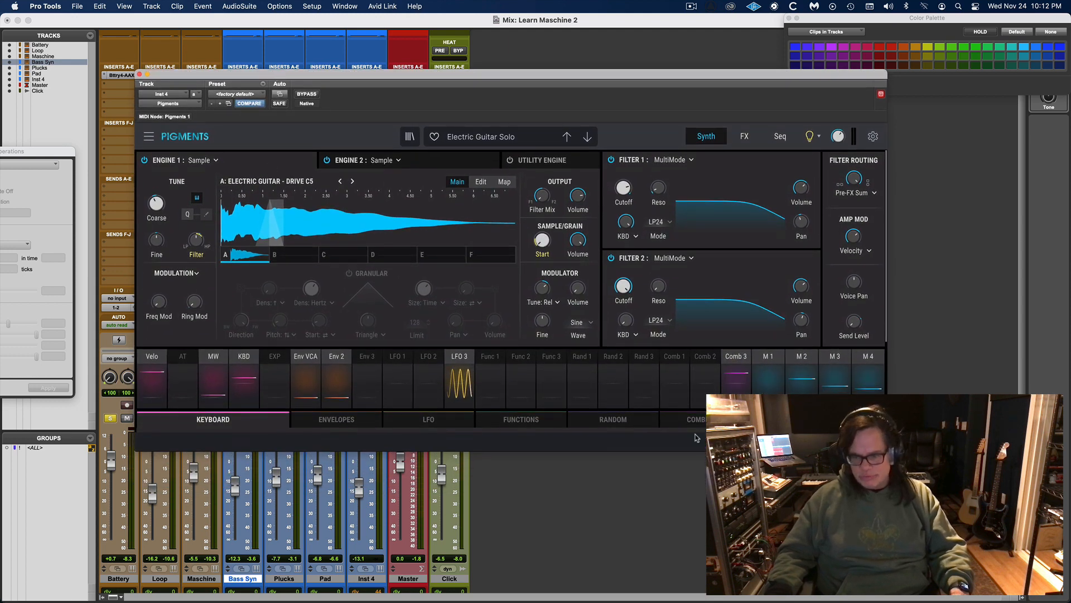
{"action": "left_click", "coordinate": [169, 441]}
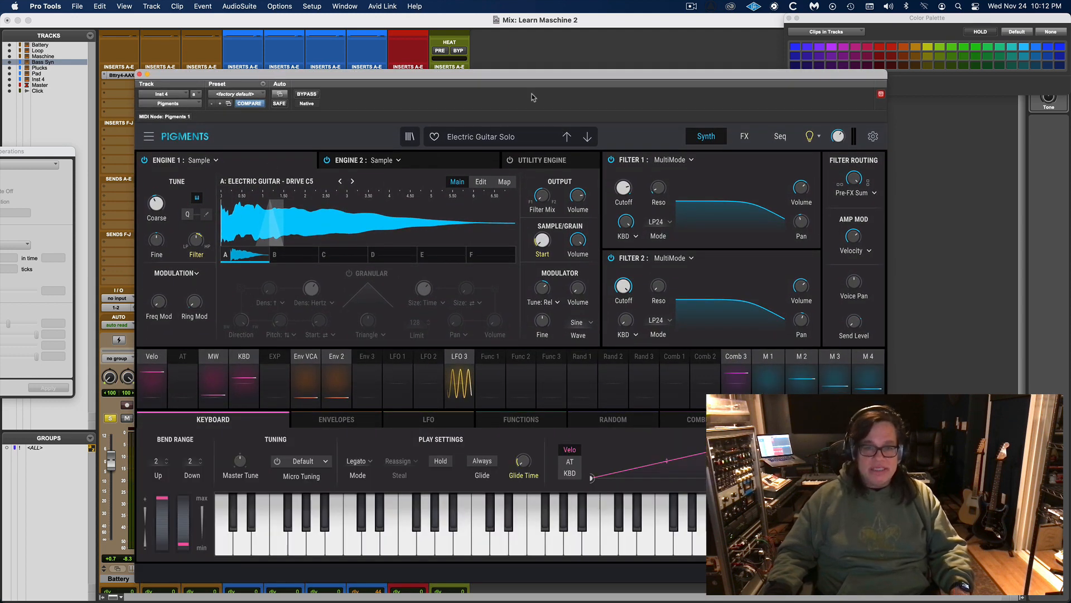
{"action": "left_click_drag", "start_coordinate": [529, 84], "coordinate": [825, 130]}
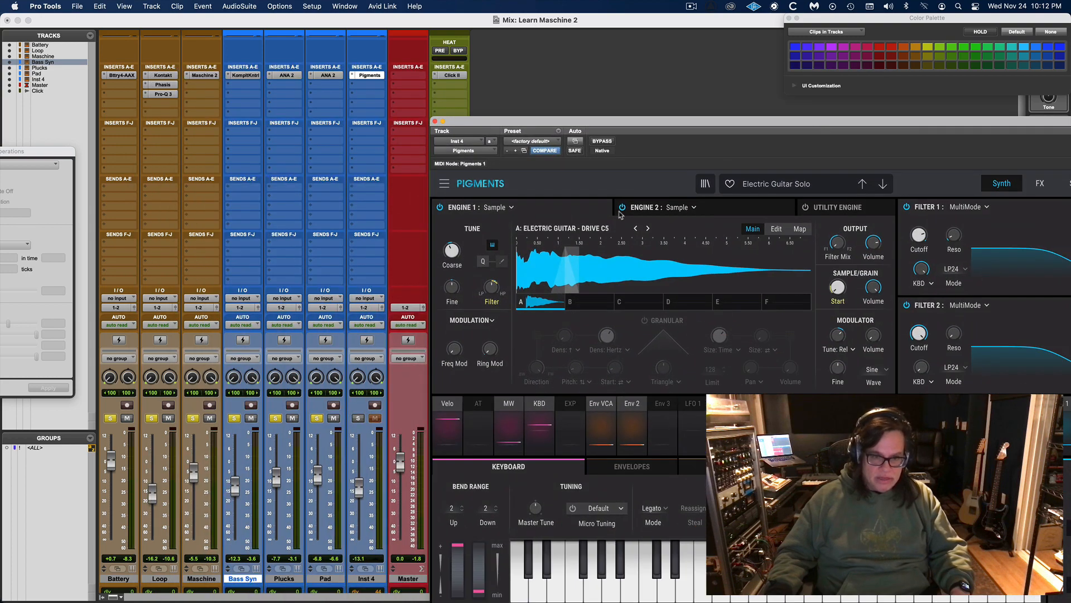
Step: Record-enable Inst 4 and try its Electric Guitar Solo sound in Pigments, with the whole plug-in in view
{"action": "left_click", "coordinate": [366, 426]}
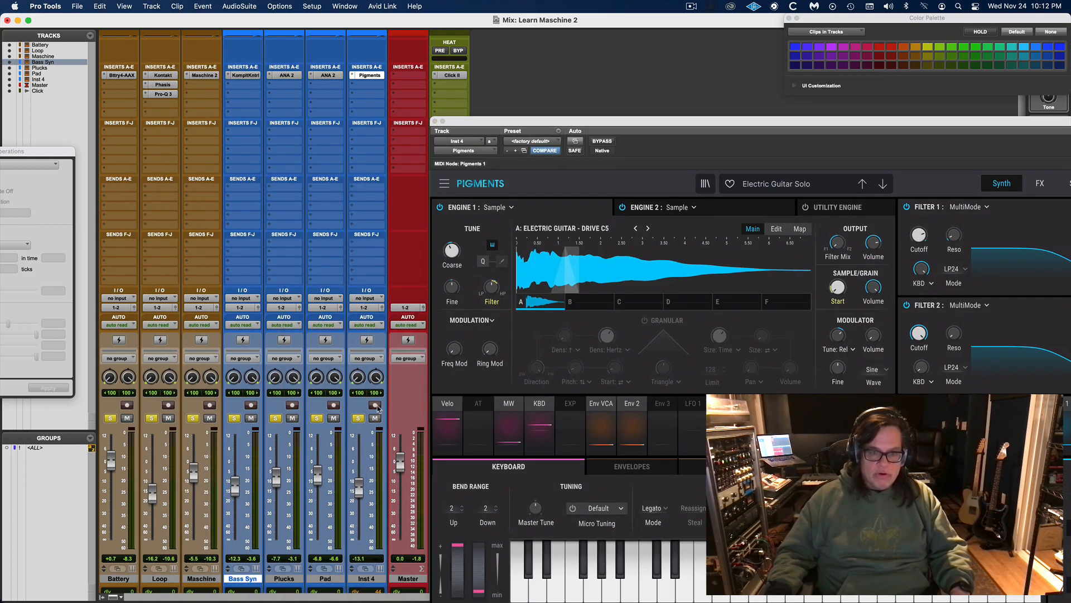
{"action": "left_click", "coordinate": [697, 550]}
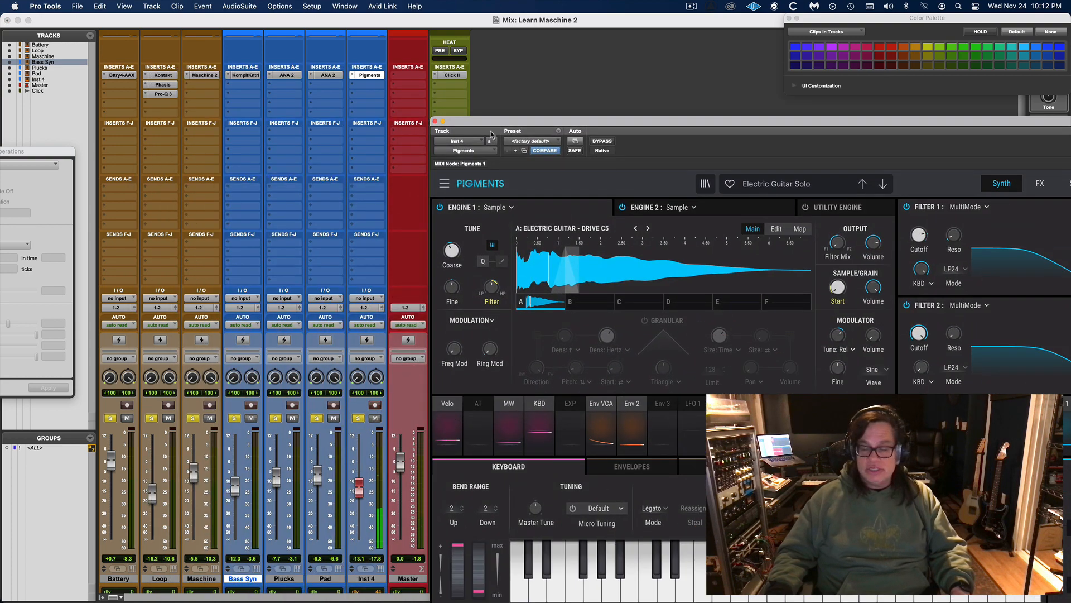
{"action": "left_click_drag", "start_coordinate": [504, 123], "coordinate": [221, 56]}
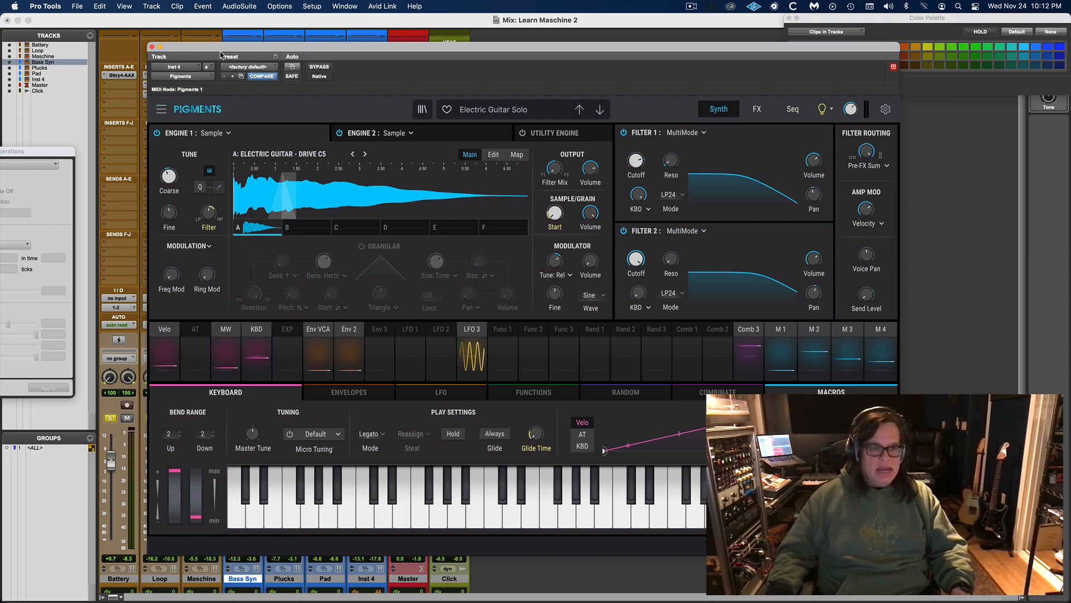
{"action": "left_click_drag", "start_coordinate": [221, 56], "coordinate": [336, 87]}
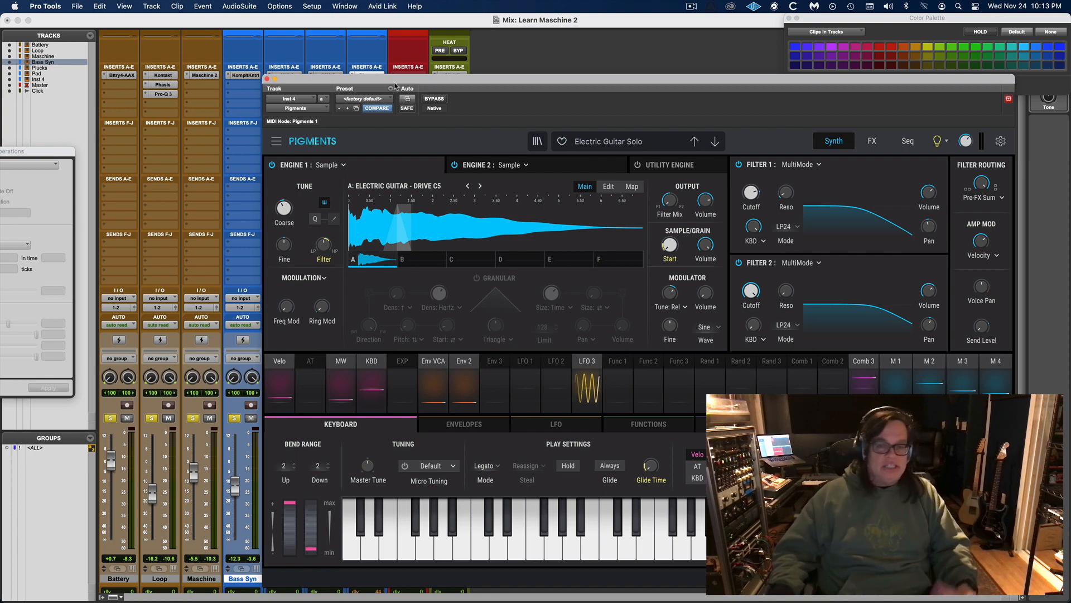
Step: Look through the Strings presets in Pigments, keeping Electric Guitar Solo loaded
{"action": "left_click", "coordinate": [639, 143]}
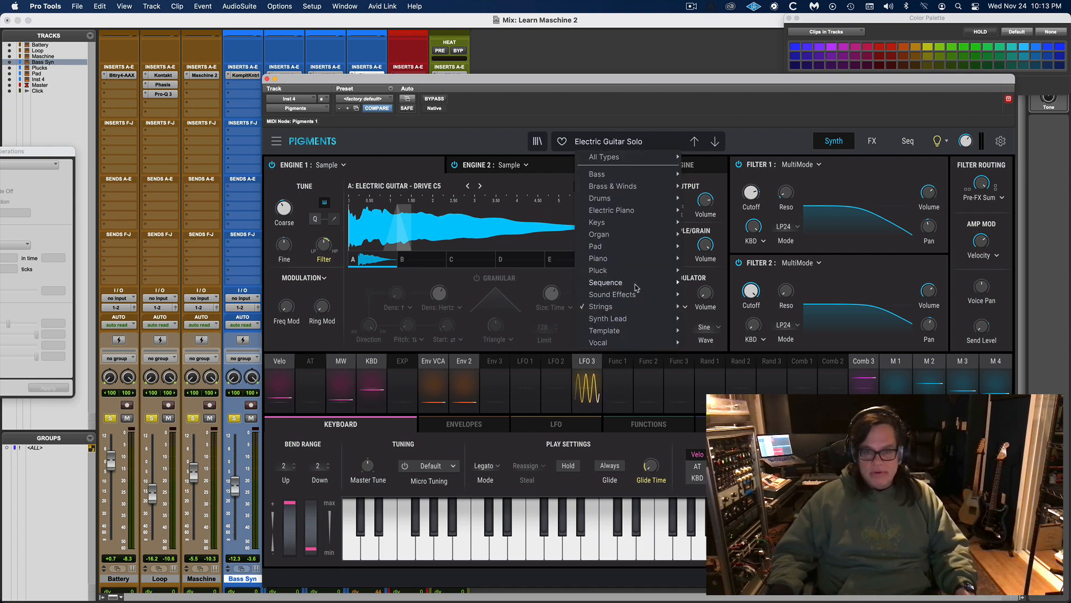
{"action": "mouse_move", "coordinate": [655, 309]}
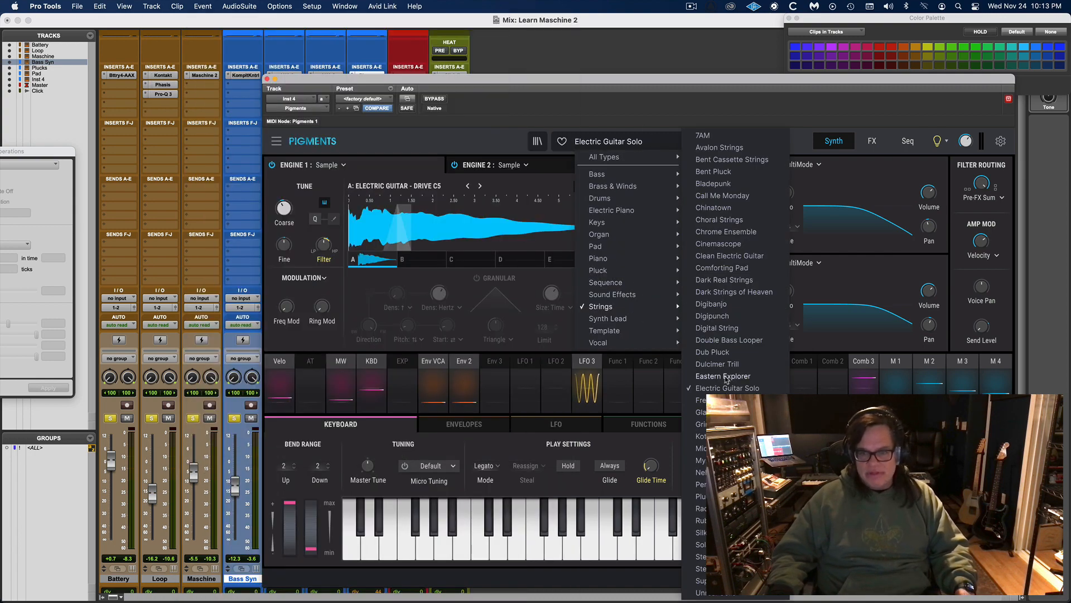
{"action": "left_click", "coordinate": [803, 99]}
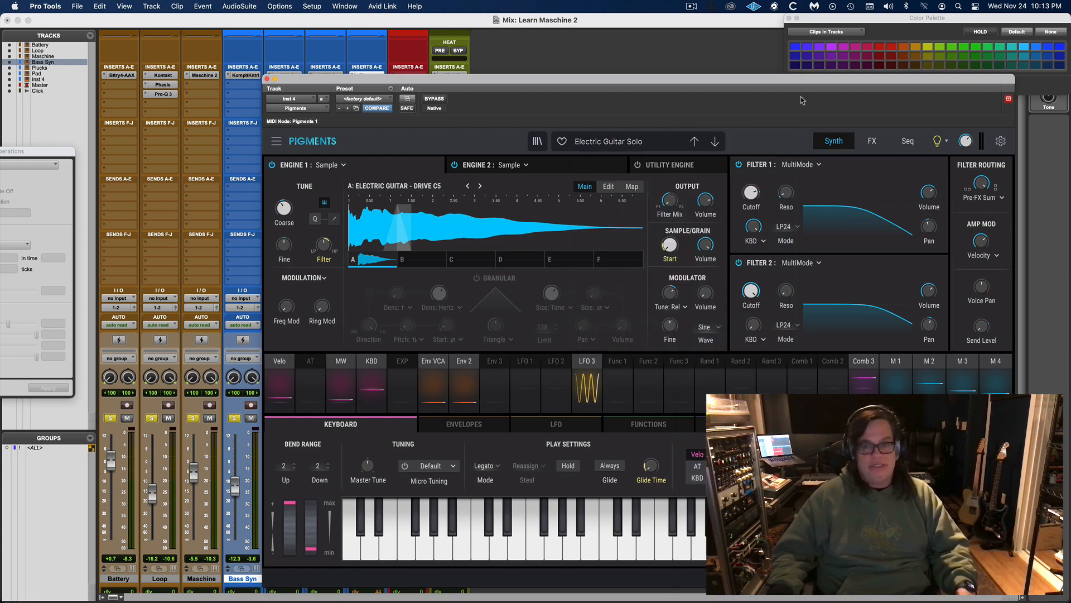
Step: Disarm the Inst 4 track in the Mix window and close its Pigments window
{"action": "left_click_drag", "start_coordinate": [477, 83], "coordinate": [690, 194]}
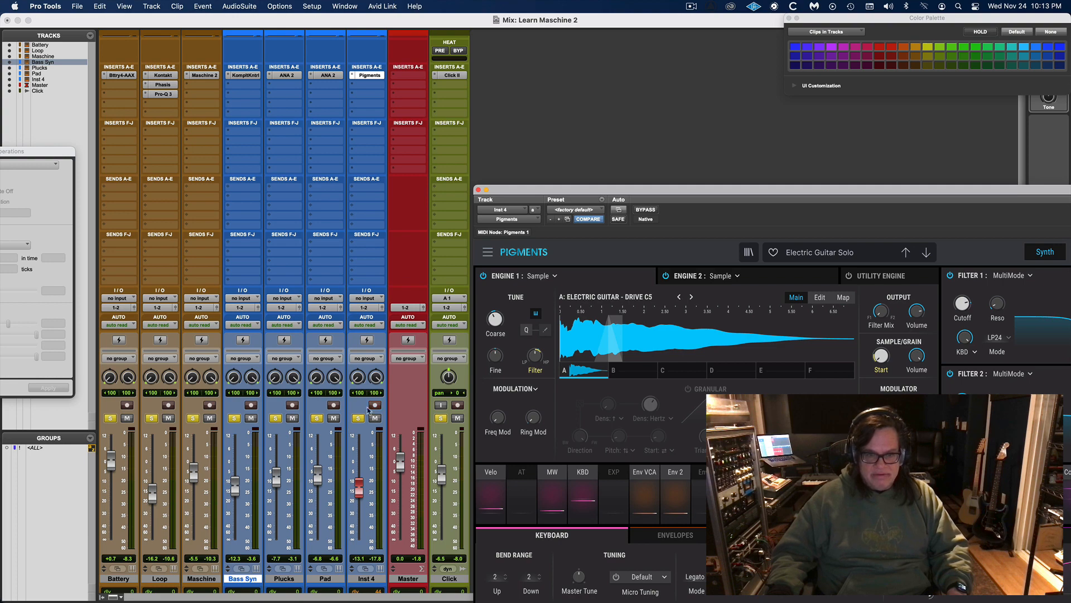
{"action": "left_click", "coordinate": [375, 405]}
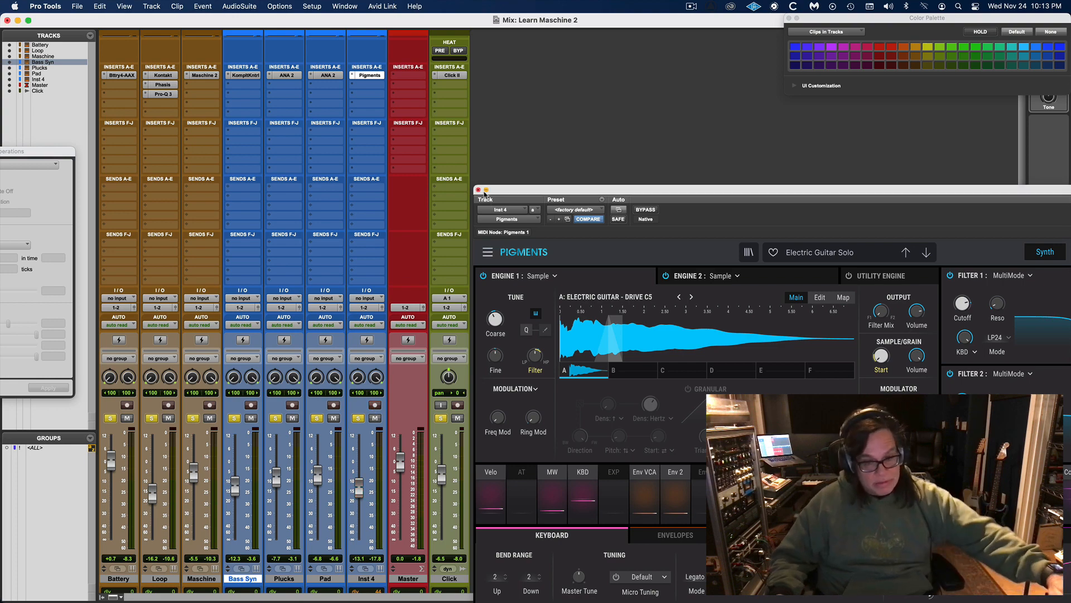
{"action": "left_click", "coordinate": [479, 190]}
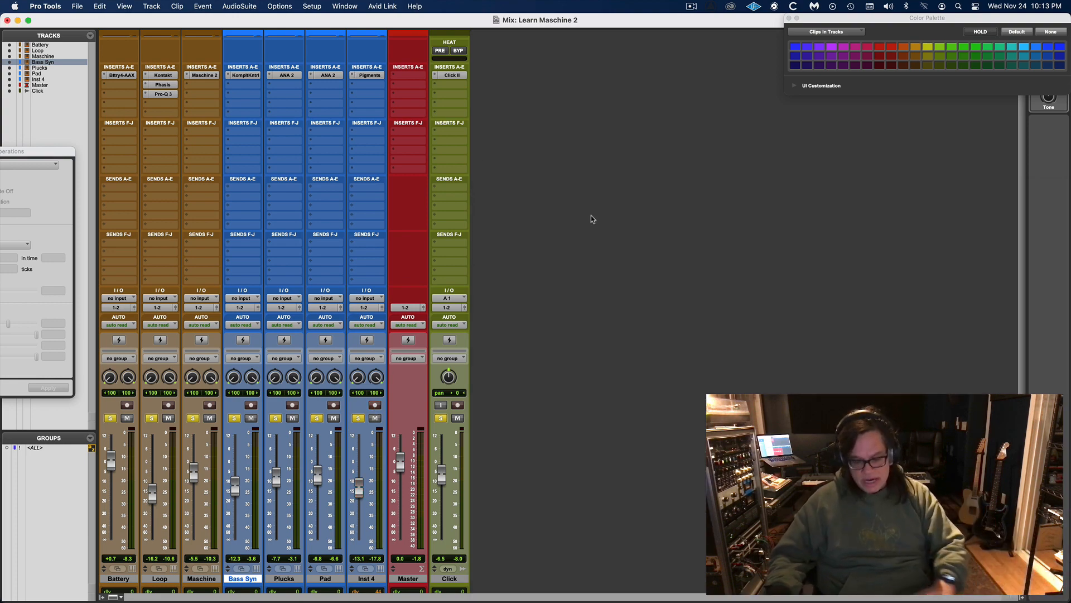
Step: Play the session from bar 2 in the Edit window and reopen Pigments on Inst 4
{"action": "key", "text": "super+equal"}
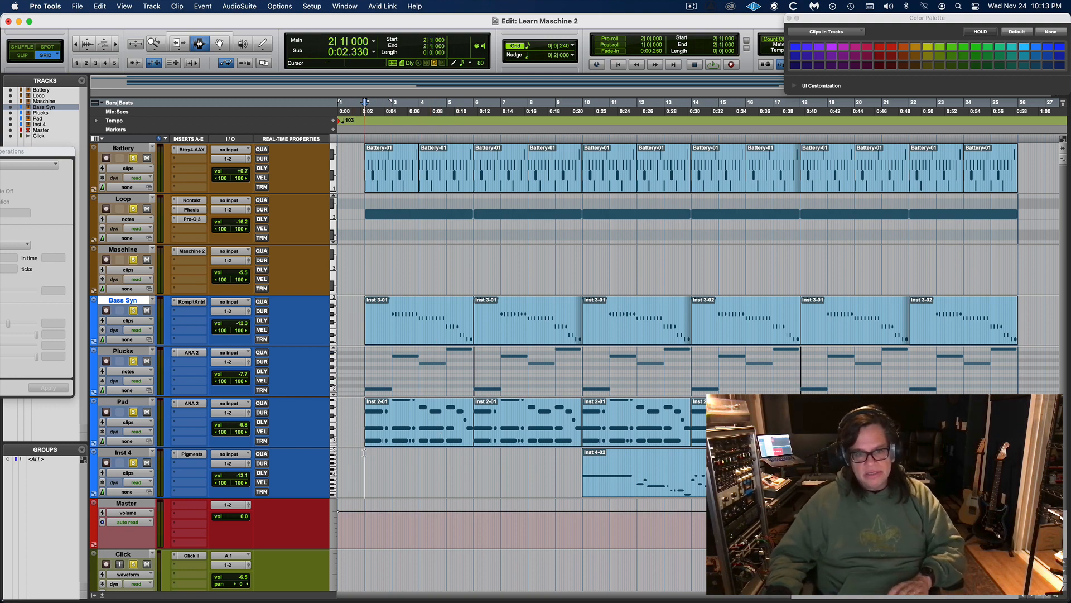
{"action": "key", "text": "space"}
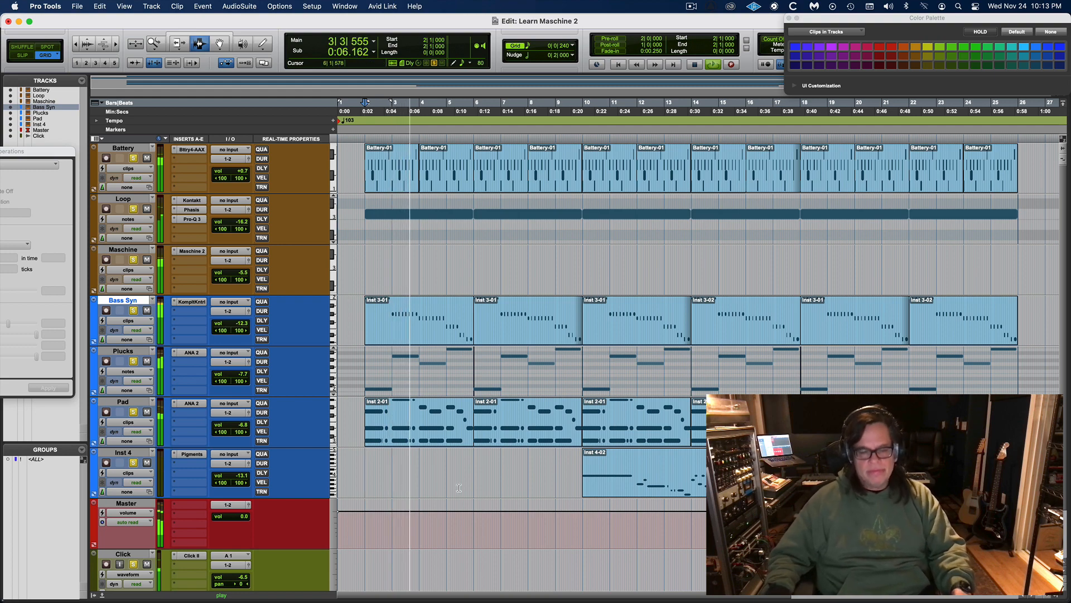
{"action": "left_click", "coordinate": [190, 455]}
Step: Rename the Inst 4 track as Lead
{"action": "double_click", "coordinate": [140, 453]}
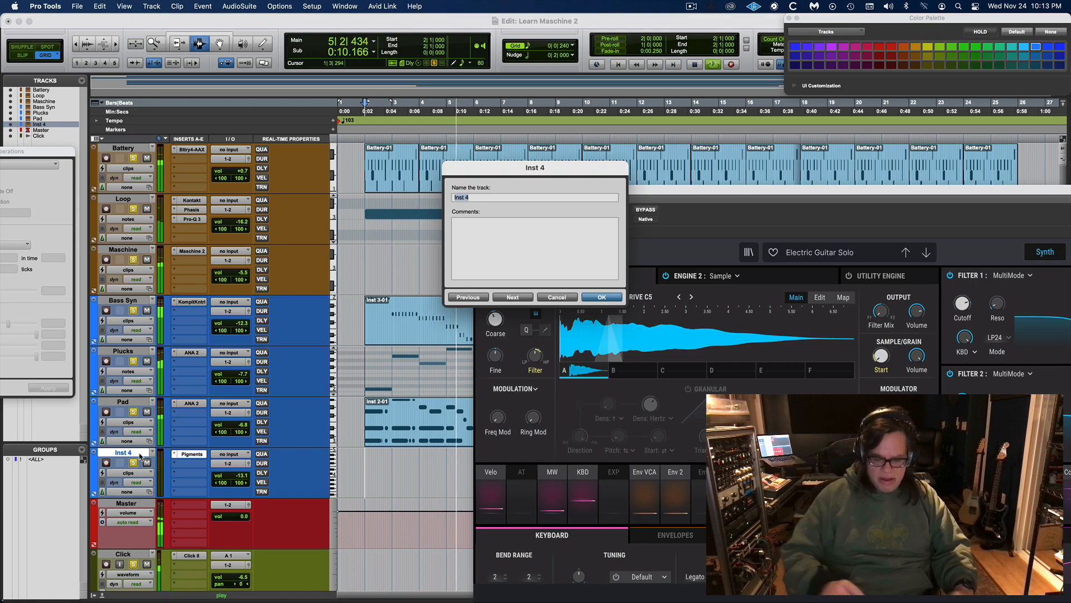
{"action": "type", "text": "Lead"}
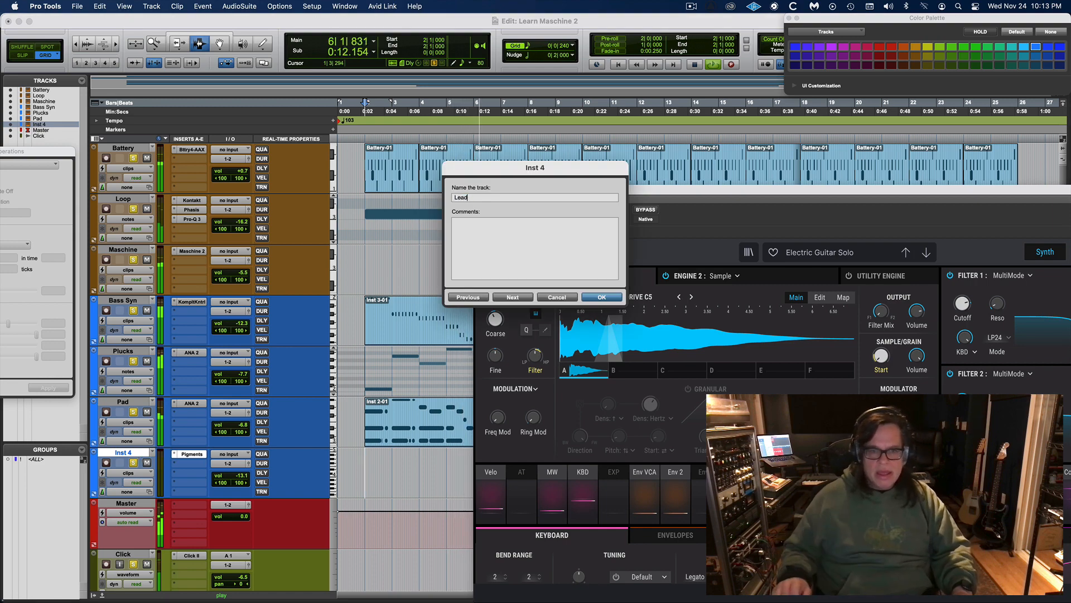
{"action": "key", "text": "Return"}
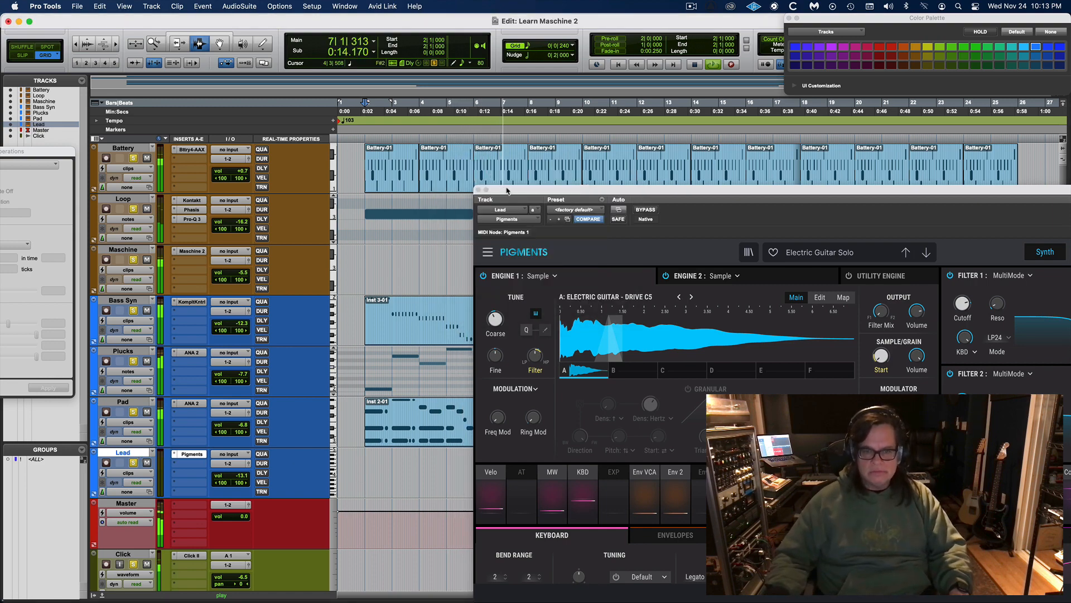
Step: Lower the Lead track's volume to -16.4 dB during playback, with Pigments beside the track controls
{"action": "left_click_drag", "start_coordinate": [510, 191], "coordinate": [171, 58]}
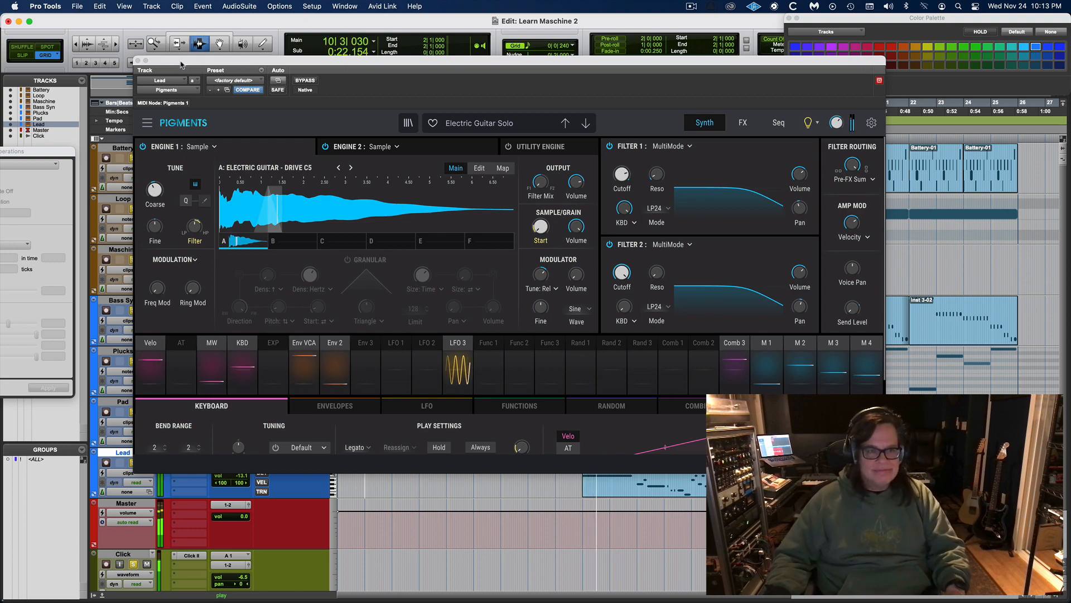
{"action": "left_click_drag", "start_coordinate": [180, 65], "coordinate": [417, 143]}
{"action": "left_click", "coordinate": [246, 478]}
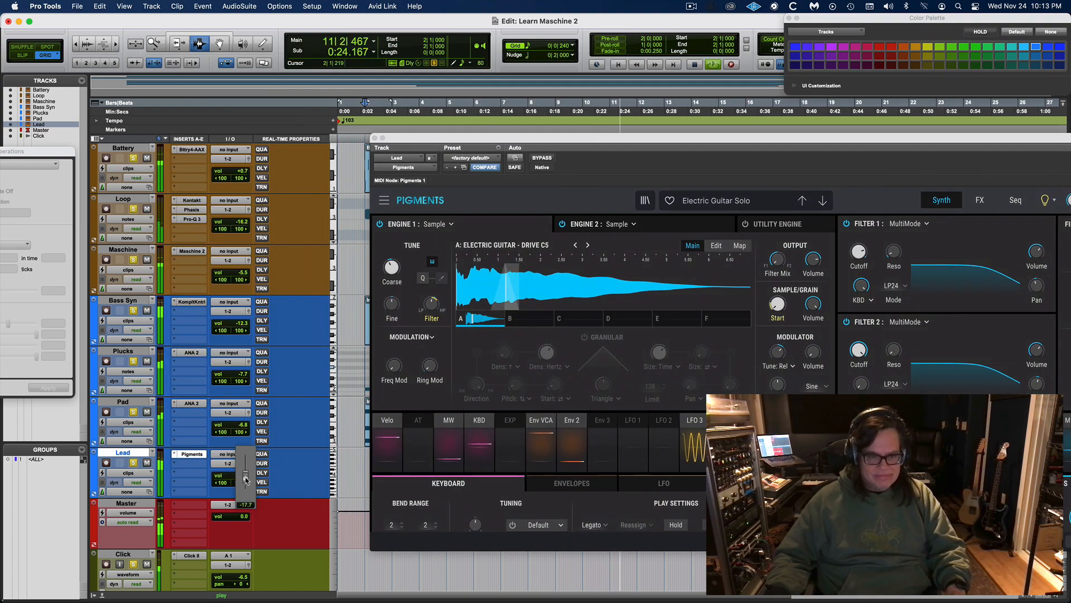
{"action": "left_click_drag", "start_coordinate": [247, 479], "coordinate": [249, 478]}
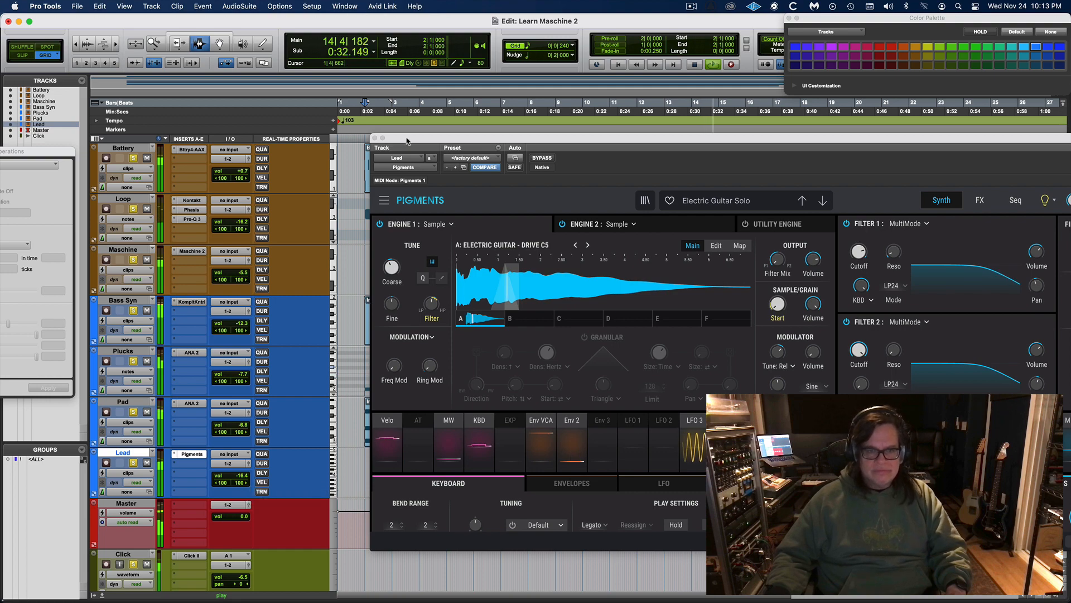
Step: Move the Pigments and Color Palette windows clear of the timeline and inspect the clips around bar 14 up close
{"action": "left_click_drag", "start_coordinate": [407, 140], "coordinate": [332, 528]}
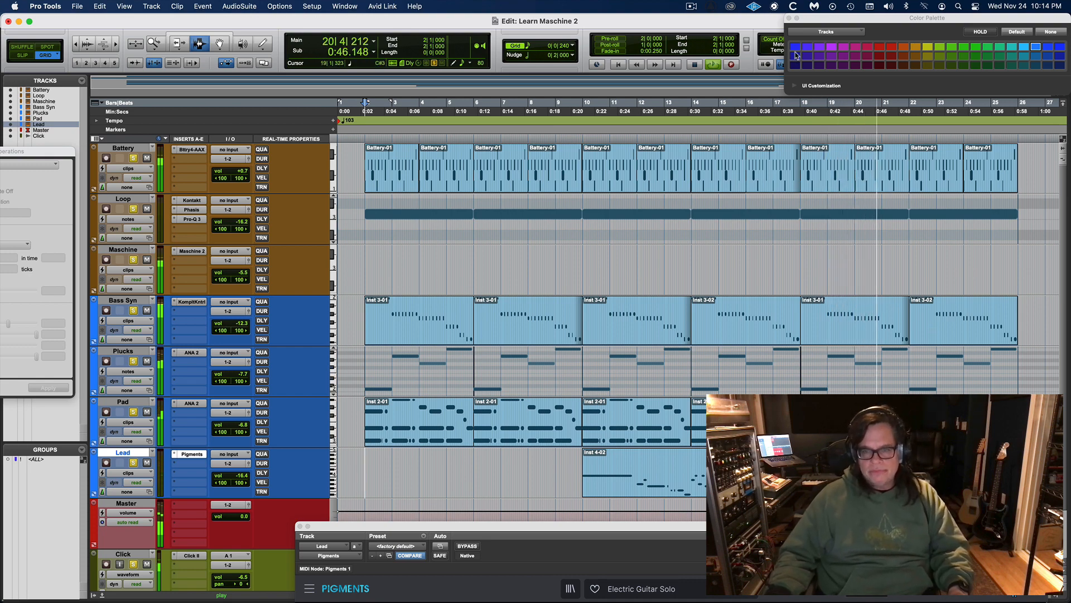
{"action": "left_click_drag", "start_coordinate": [798, 18], "coordinate": [1064, 18]}
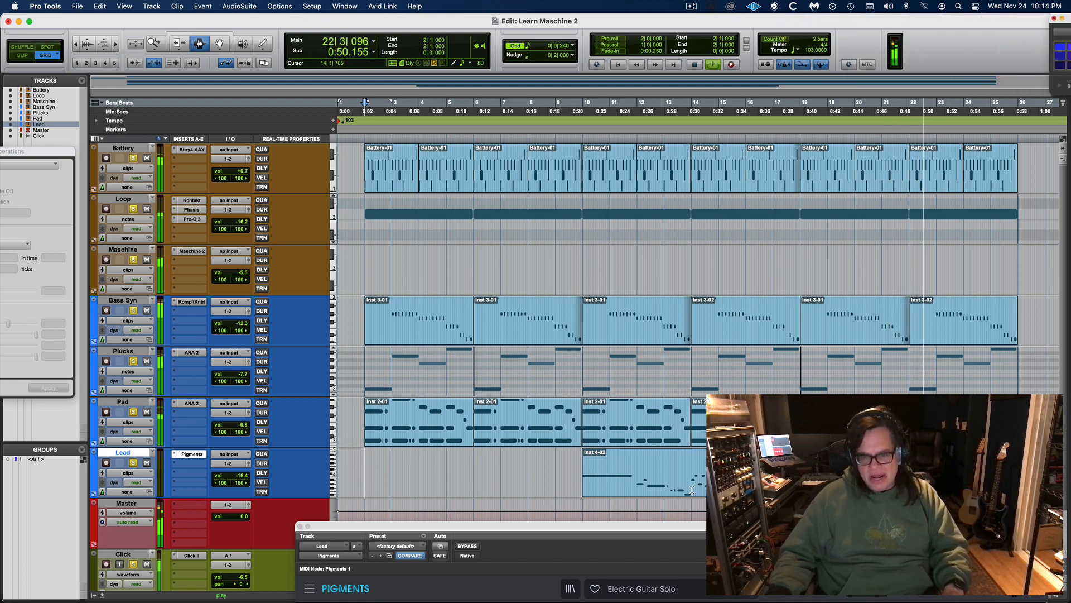
{"action": "key", "text": "super+bracketright"}
{"action": "key", "text": "super+bracketright"}
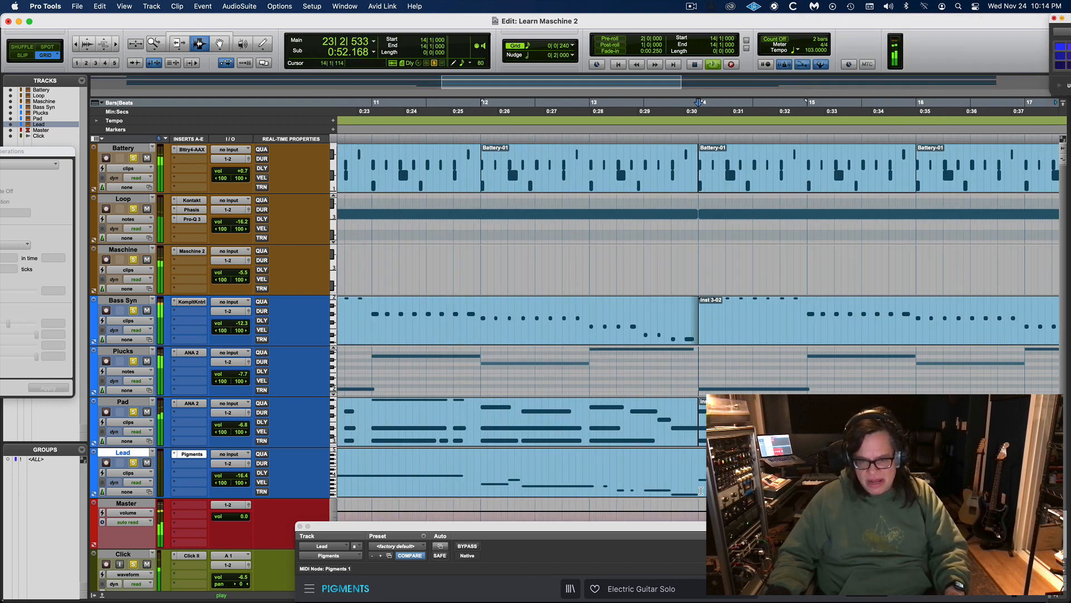
{"action": "key", "text": "super+bracketleft"}
{"action": "key", "text": "super+bracketleft"}
{"action": "key", "text": "super+bracketleft"}
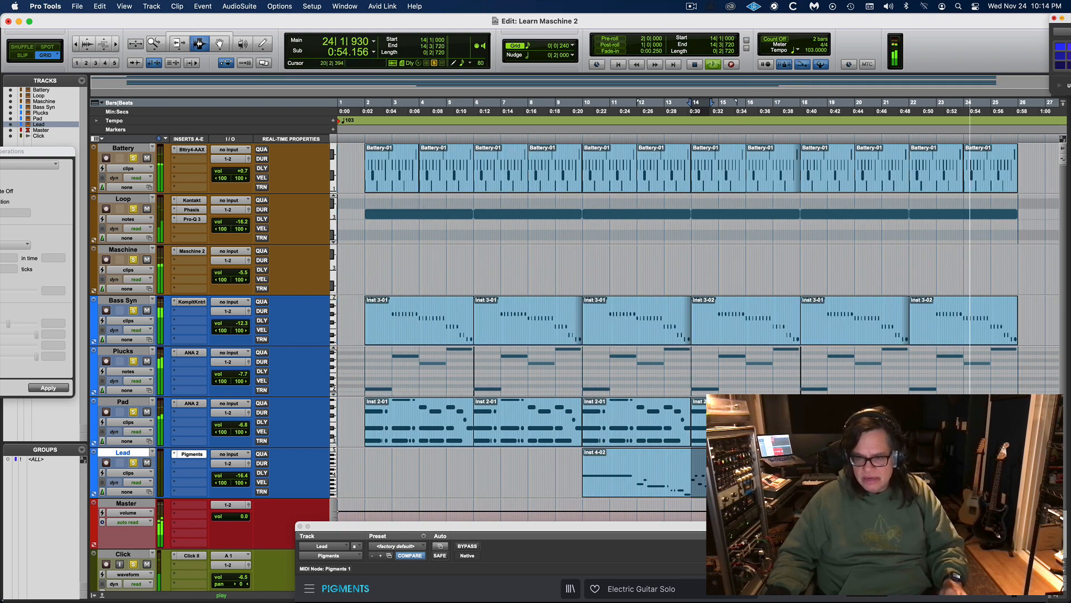
Step: Place the edit cursor at bar 20 on the Lead track and examine the clips around it during playback
{"action": "left_click", "coordinate": [865, 472], "text": "shift"}
{"action": "left_click", "coordinate": [856, 472]}
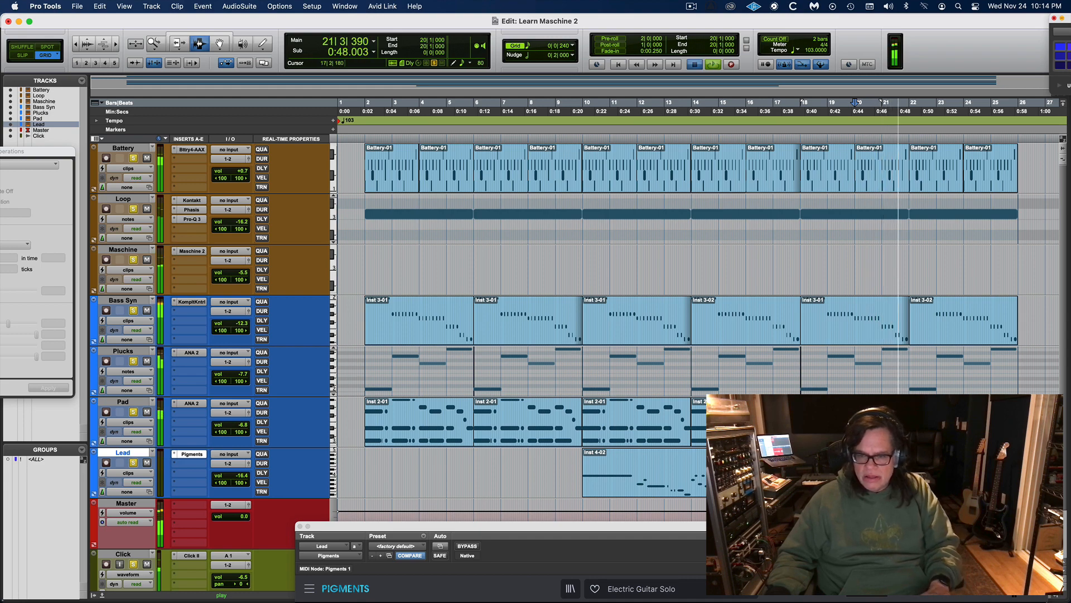
{"action": "left_click", "coordinate": [850, 472]}
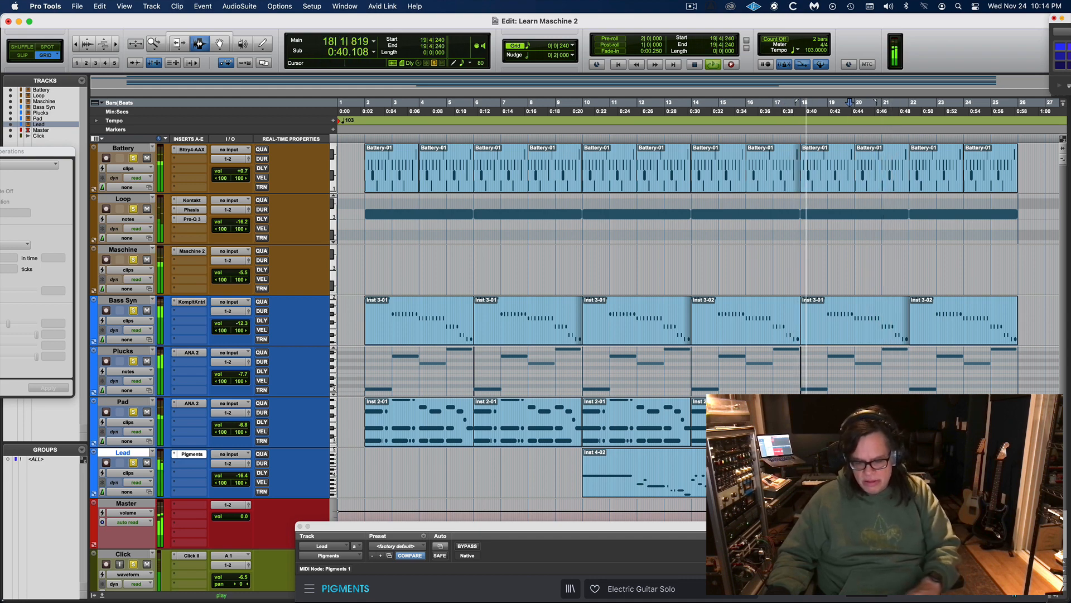
{"action": "key", "text": "super+bracketright"}
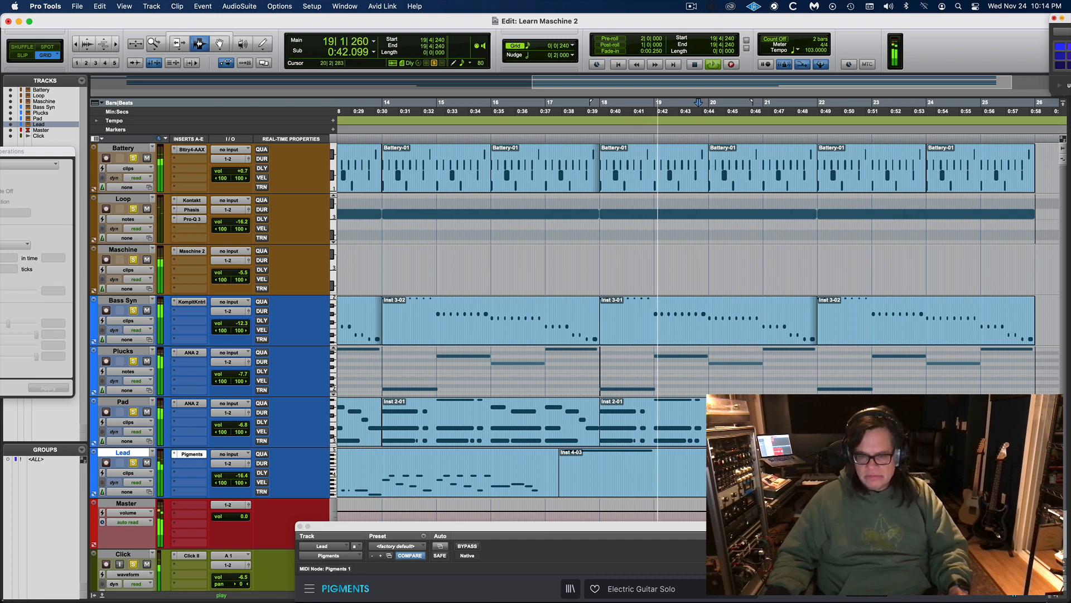
{"action": "left_click_drag", "start_coordinate": [1056, 472], "coordinate": [710, 472]}
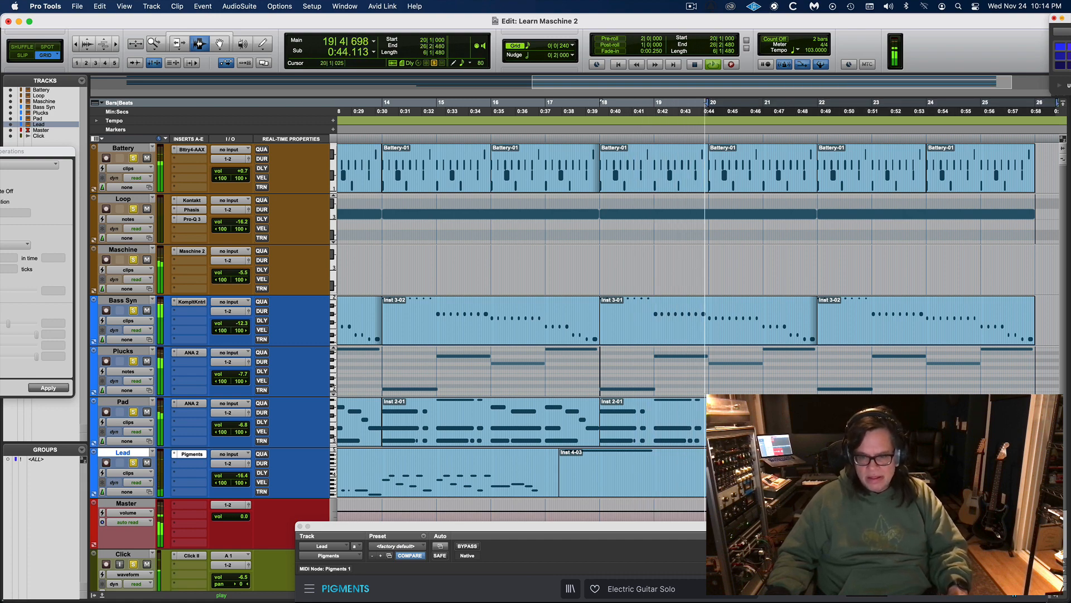
{"action": "left_click", "coordinate": [709, 473]}
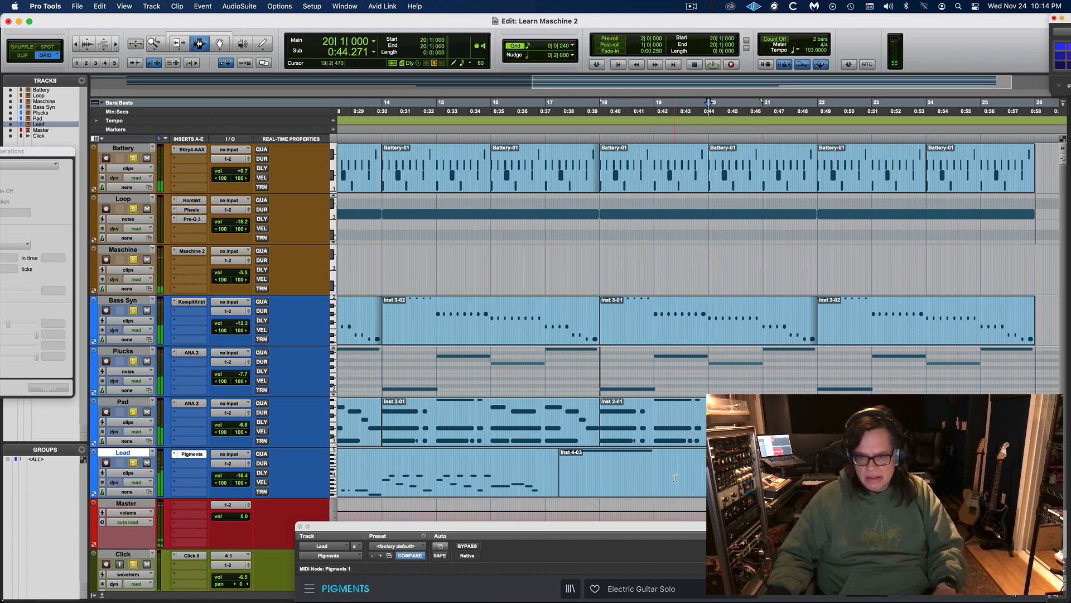
Step: Play the session around bar 21 and inspect the gap after the Lead clip up close
{"action": "left_click", "coordinate": [763, 478]}
{"action": "key", "text": "space"}
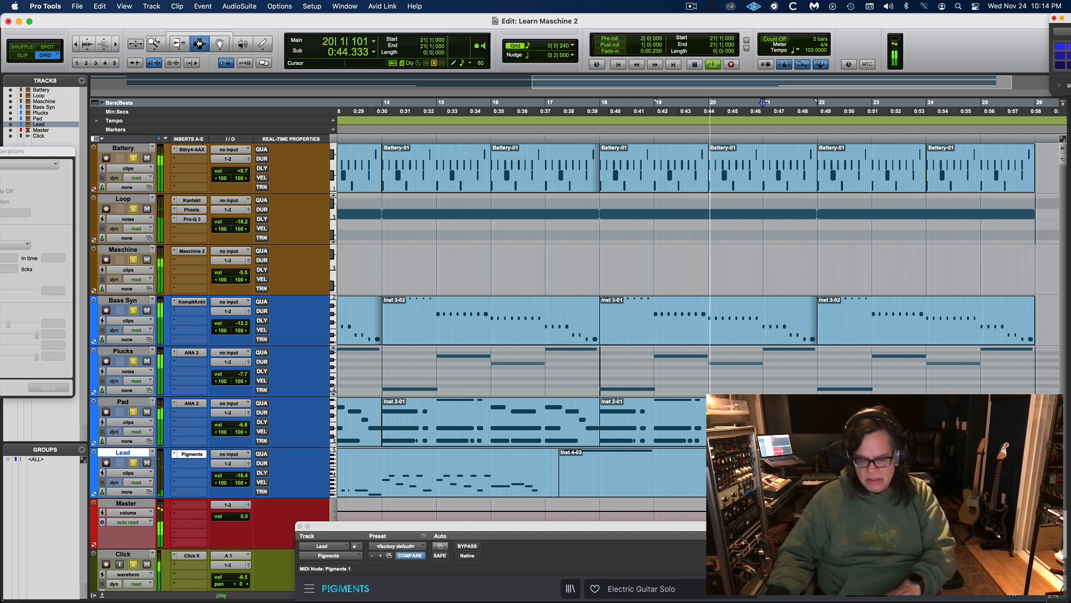
{"action": "key", "text": "super+bracketright"}
{"action": "key", "text": "super+bracketright"}
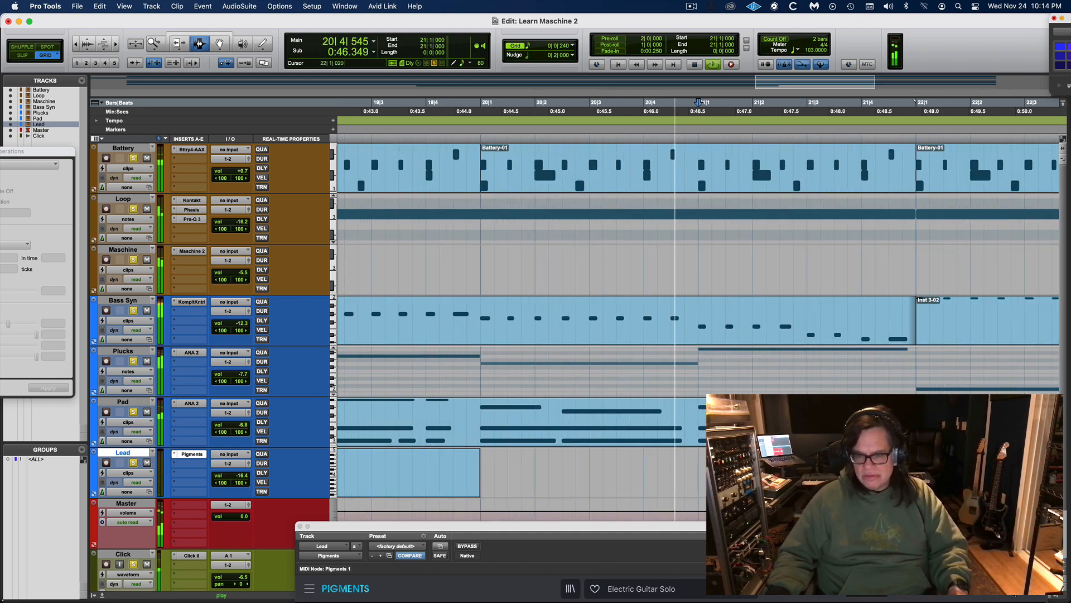
{"action": "key", "text": "super+bracketleft"}
{"action": "key", "text": "super+bracketleft"}
{"action": "key", "text": "super+bracketleft"}
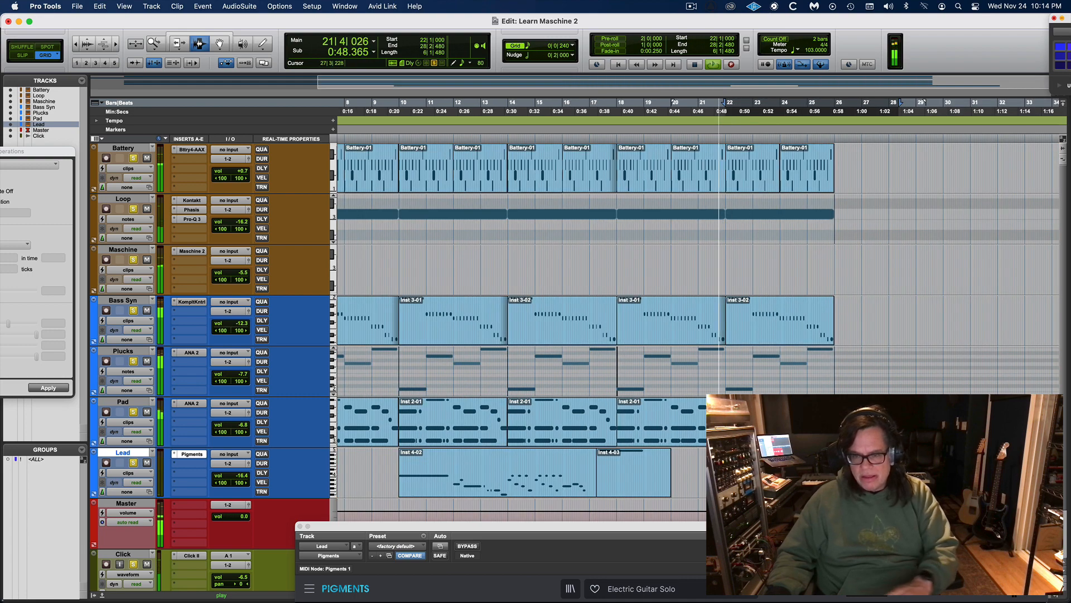
Step: Listen to the closing section around bar 25 up close, stop playback and return to the session start
{"action": "left_click", "coordinate": [833, 106]}
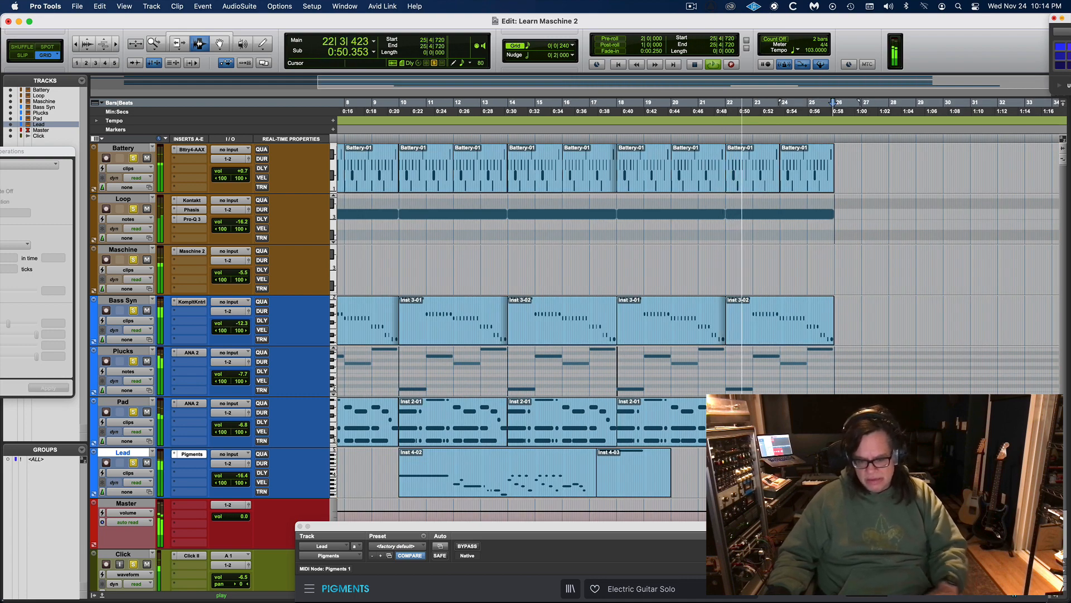
{"action": "key", "text": "super+bracketright"}
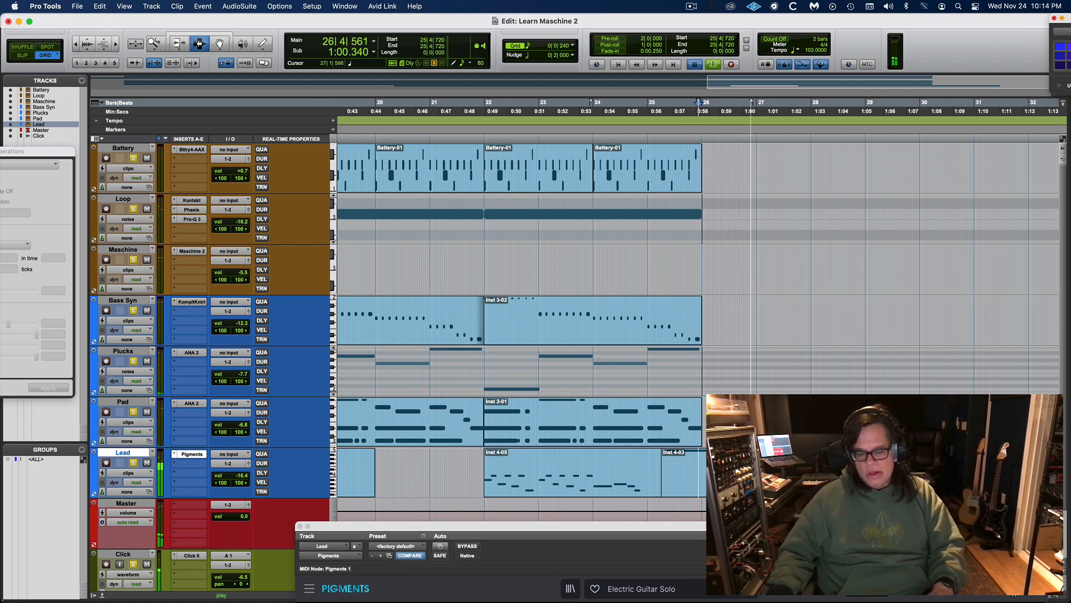
{"action": "key", "text": "space"}
{"action": "key", "text": "Return"}
{"action": "key", "text": "r"}
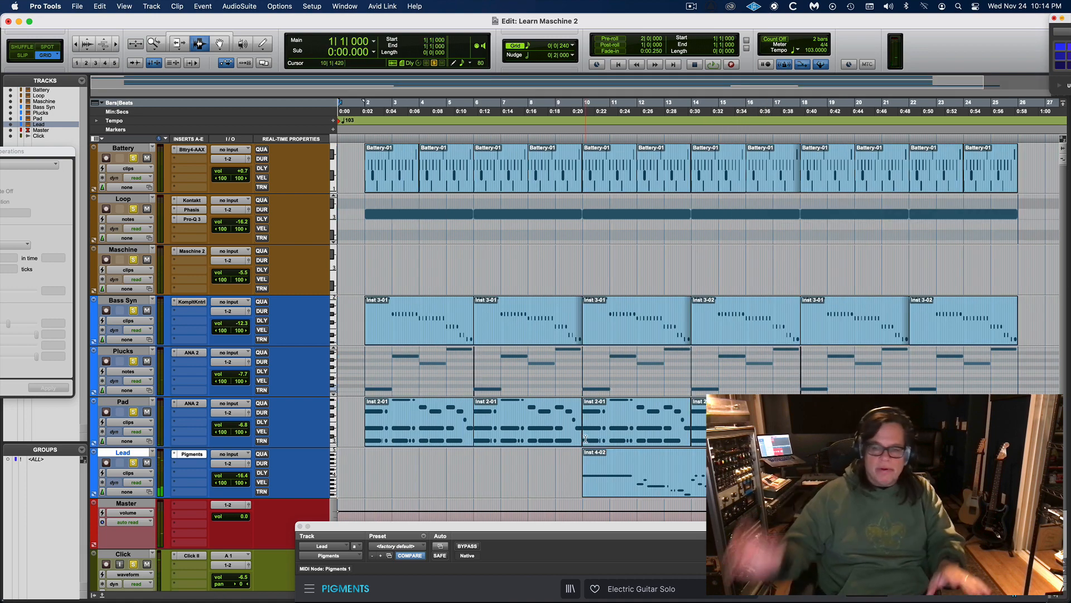
Step: Play briefly from bar 14 on the Lead track, with the clip notes shown up close
{"action": "left_click", "coordinate": [693, 483]}
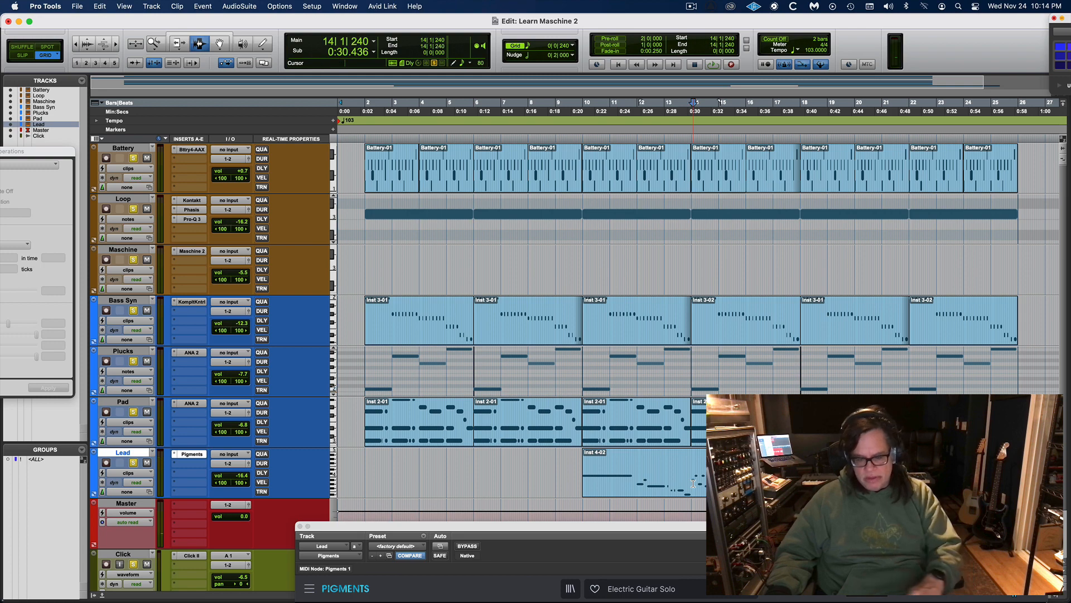
{"action": "key", "text": "super+bracketright"}
{"action": "key", "text": "super+bracketright"}
{"action": "key", "text": "super+bracketright"}
{"action": "key", "text": "space"}
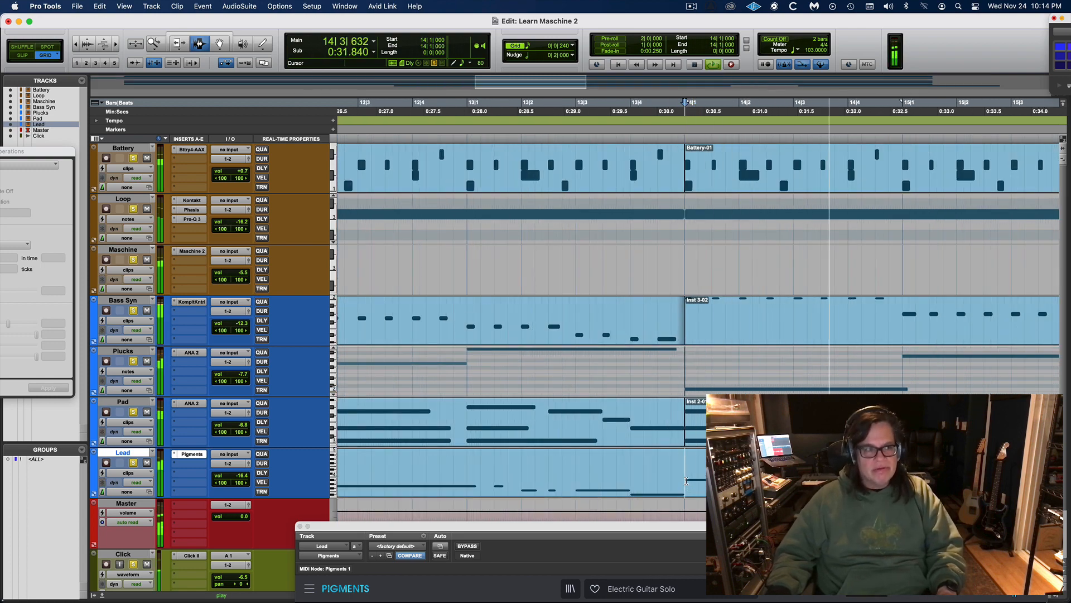
{"action": "key", "text": "space"}
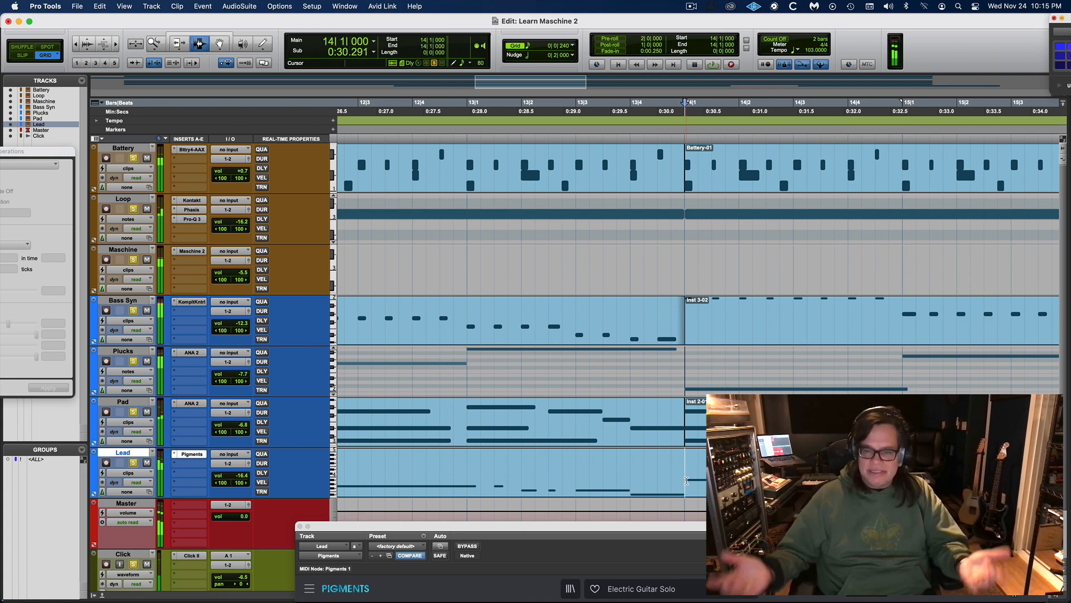
Step: Show the full arrangement and play it from position 1|4|720, just before the first clips
{"action": "key", "text": "super+bracketleft"}
{"action": "key", "text": "super+bracketleft"}
{"action": "key", "text": "super+bracketleft"}
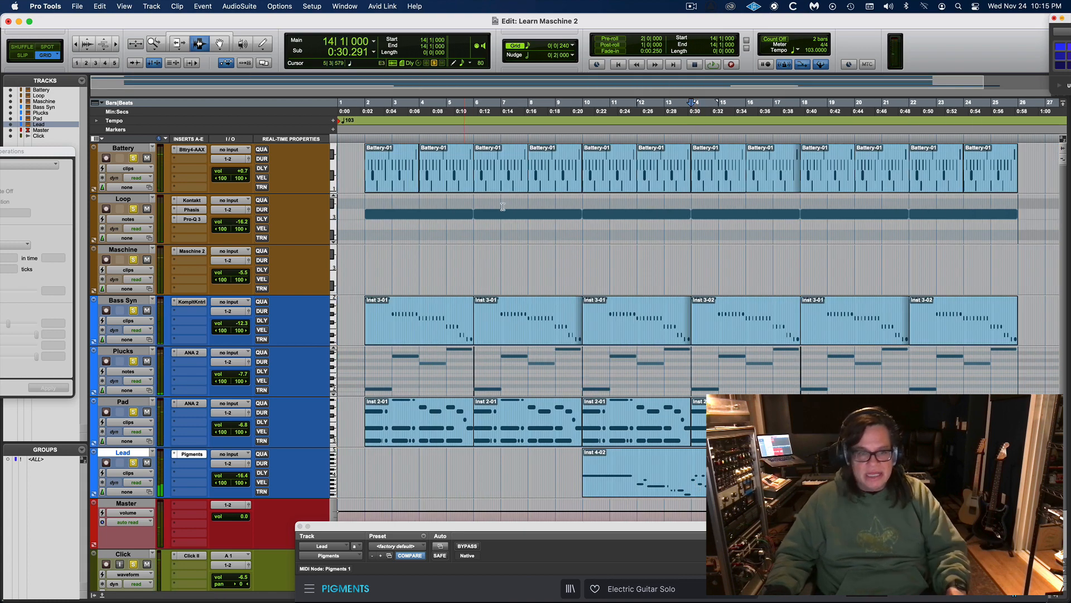
{"action": "left_click", "coordinate": [157, 47]}
{"action": "left_click", "coordinate": [156, 47]}
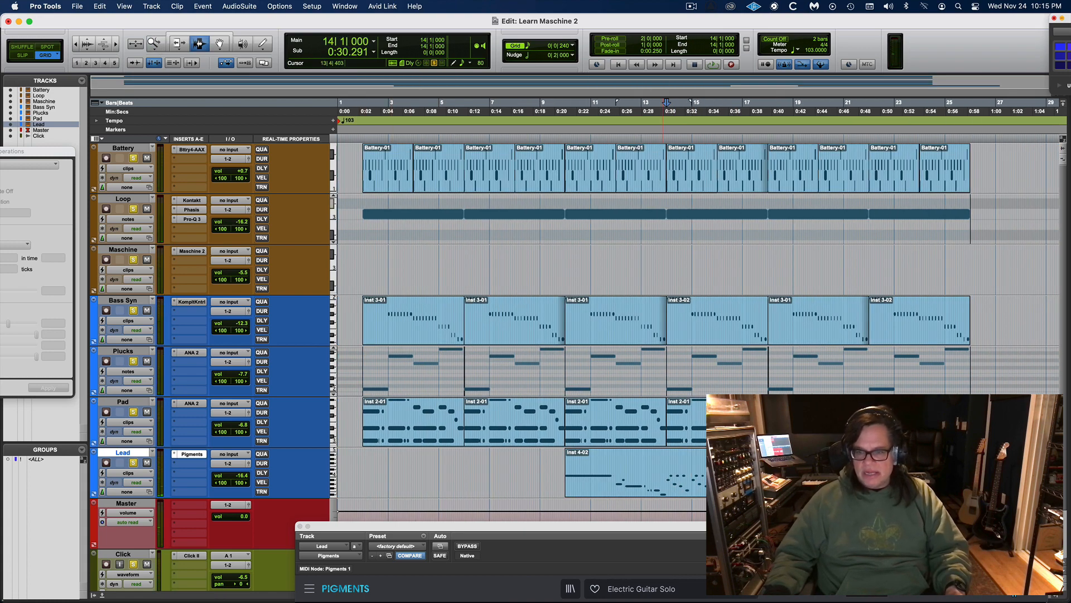
{"action": "left_click", "coordinate": [366, 323]}
{"action": "left_click", "coordinate": [361, 321]}
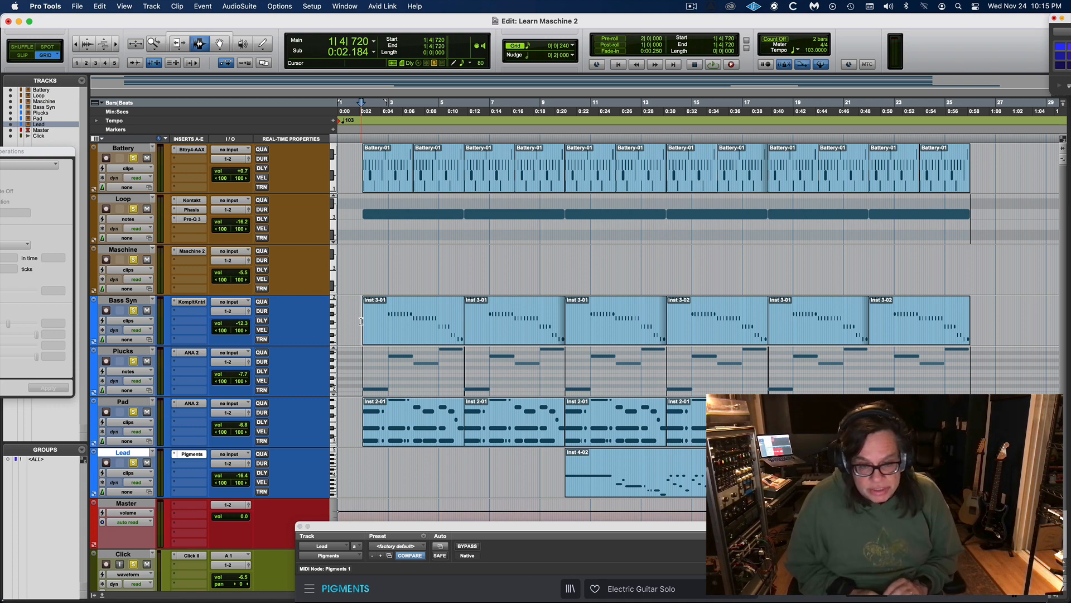
{"action": "key", "text": "space"}
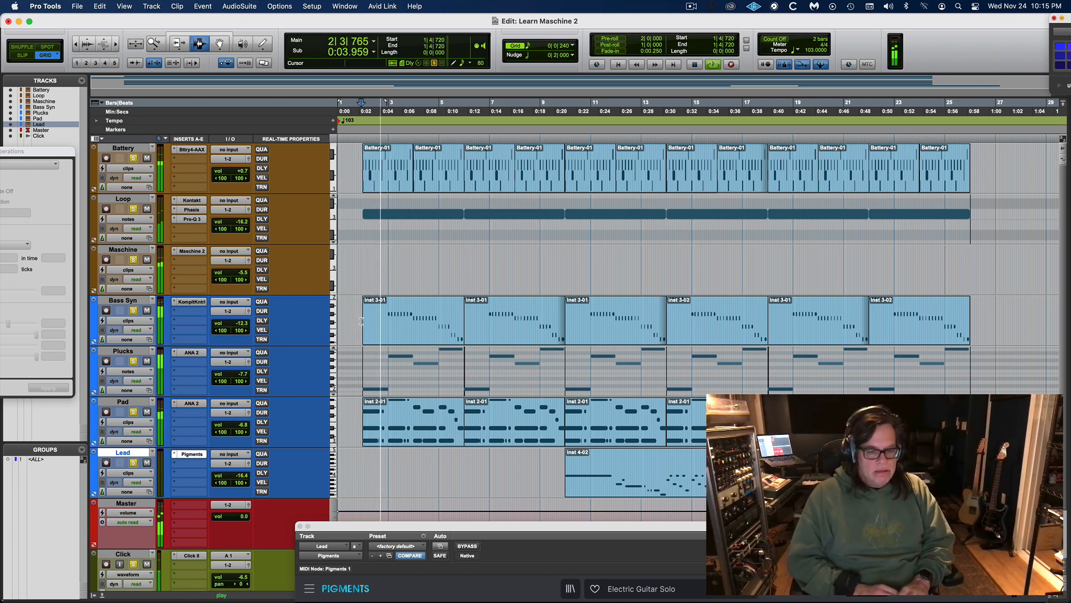
{"action": "key", "text": "space"}
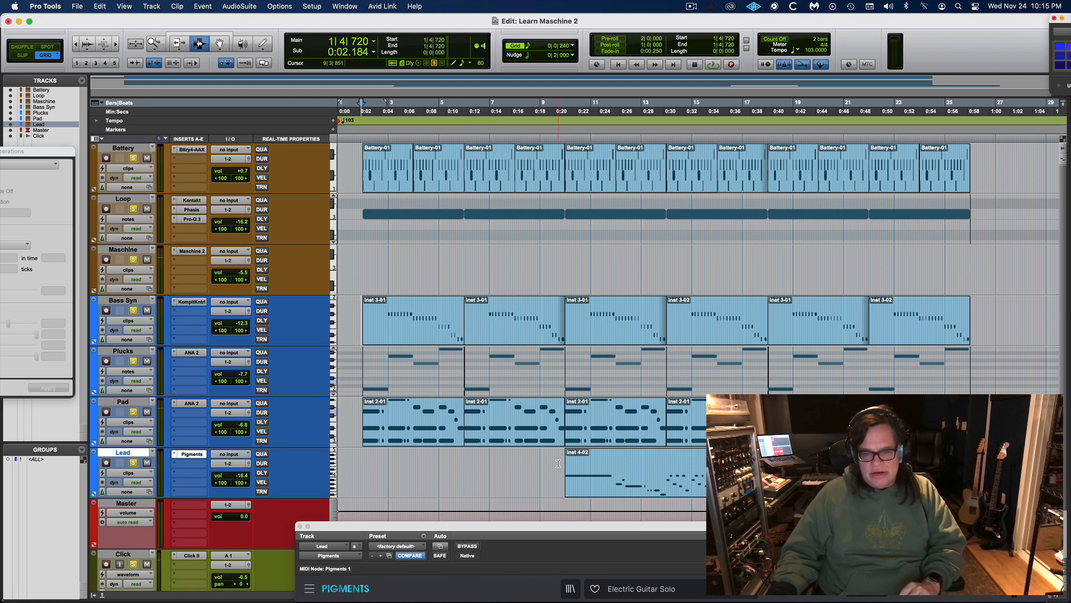
Step: Audition the Lead part from around bar 11 with its clip viewed more closely, and stop playback
{"action": "left_click", "coordinate": [600, 467]}
{"action": "key", "text": "space"}
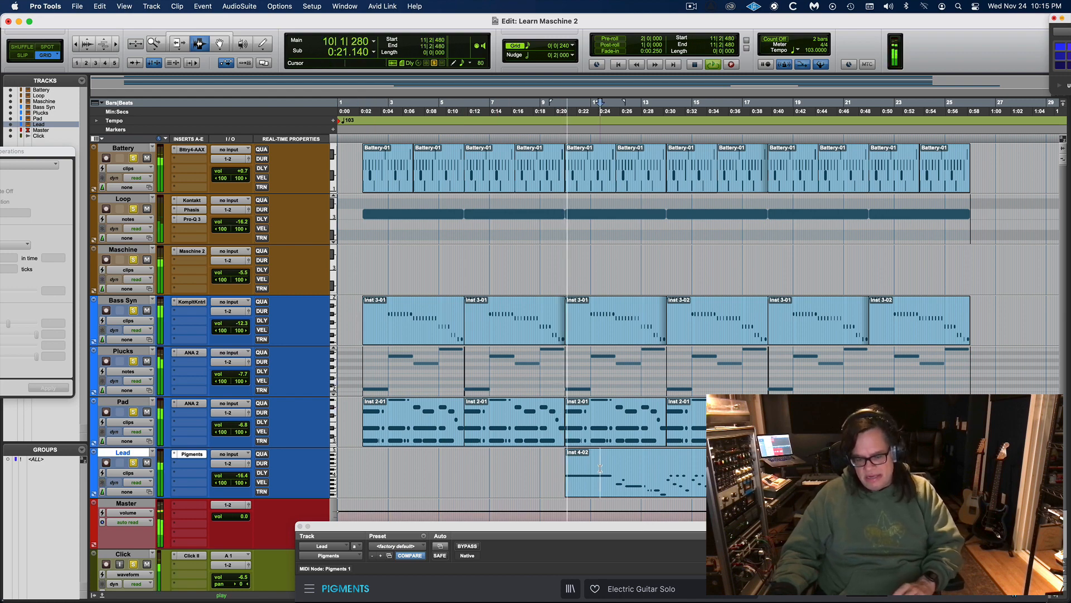
{"action": "key", "text": "super+bracketright"}
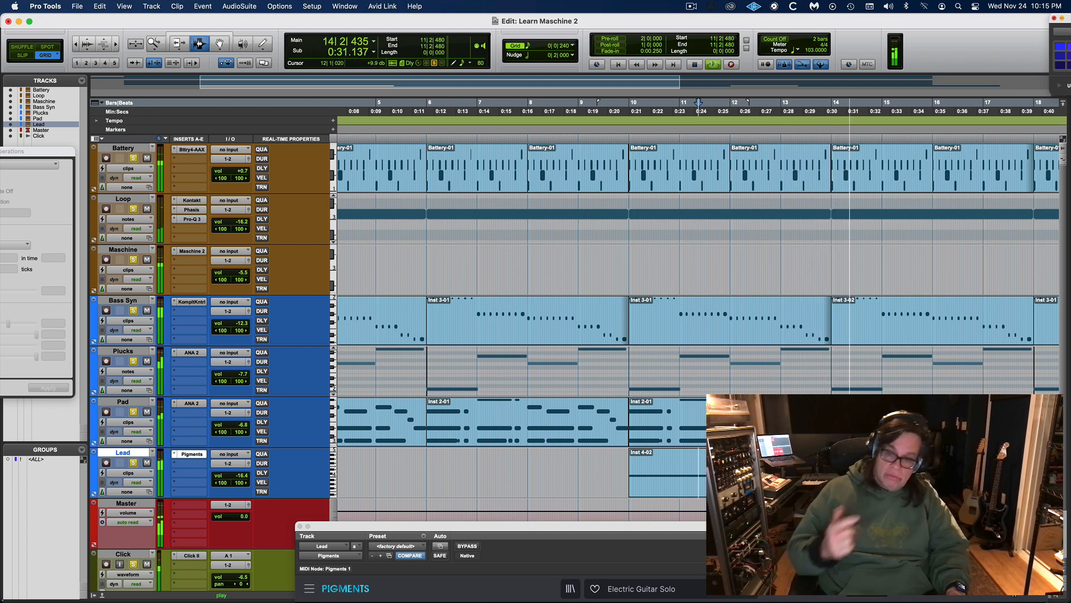
{"action": "key", "text": "space"}
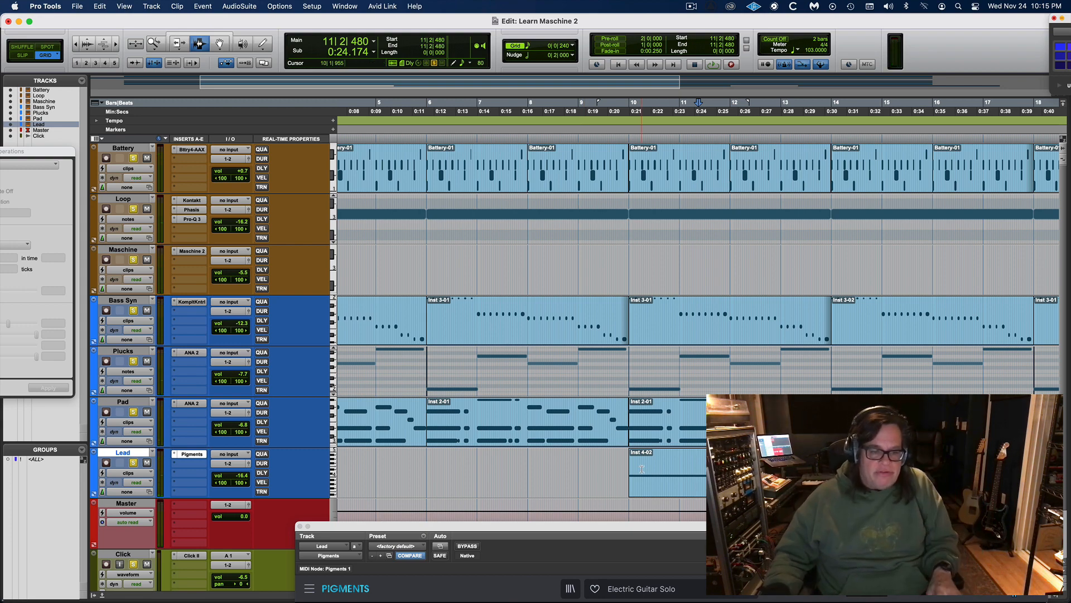
Step: Clear the solo on all tracks and save the session with the Master track selected
{"action": "left_click", "coordinate": [134, 463], "text": "alt"}
{"action": "left_click", "coordinate": [126, 503]}
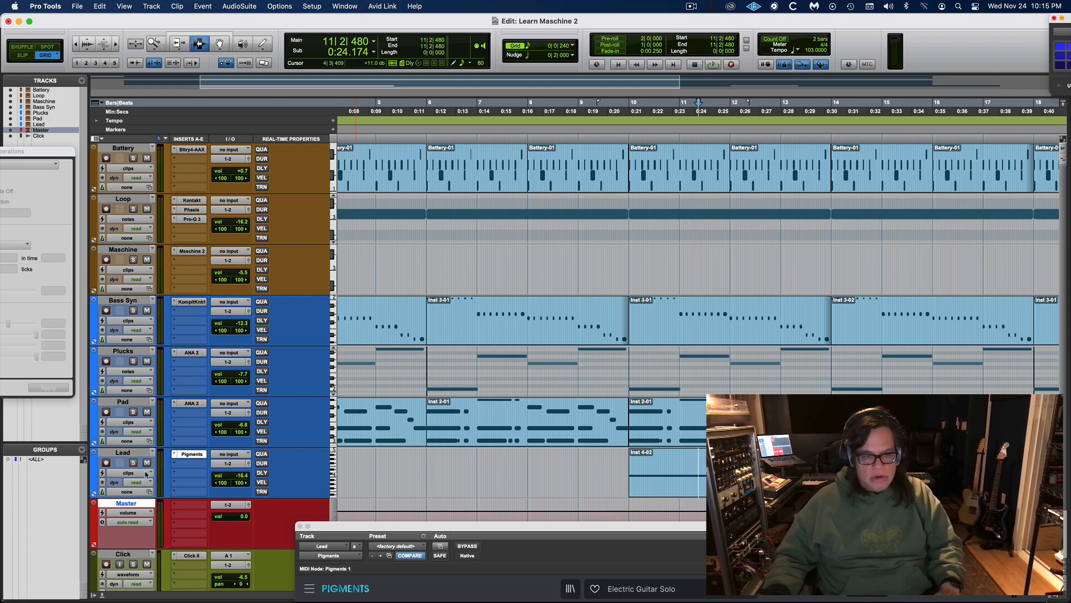
{"action": "key", "text": "super+s"}
{"action": "key", "text": "super+bracketleft"}
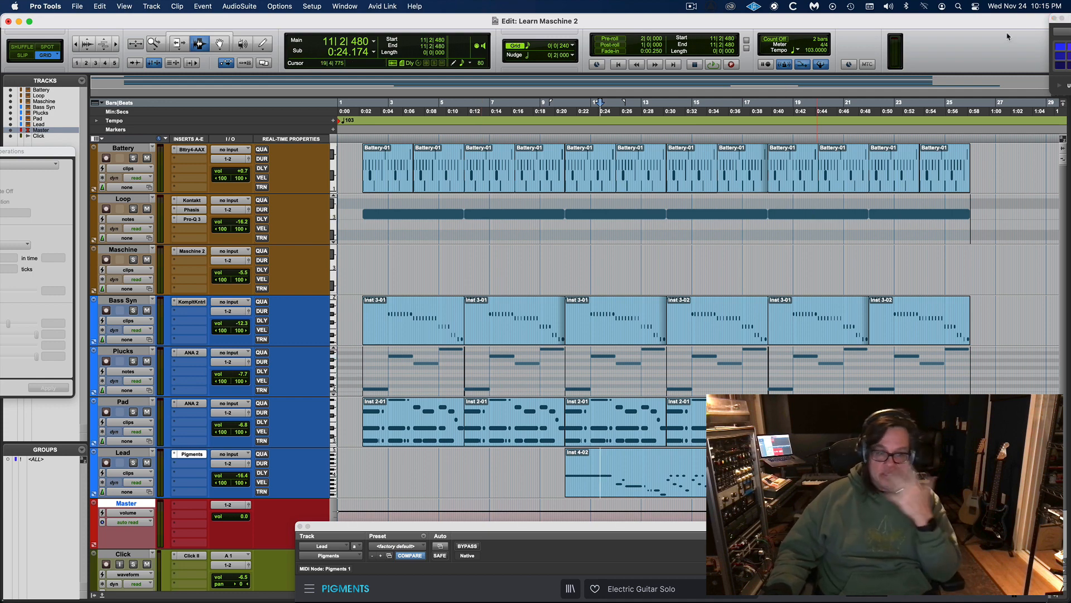
Step: Close the Pigments window over the Mix window and raise the Click track's fader to -5.9 dB
{"action": "key", "text": "super+equal"}
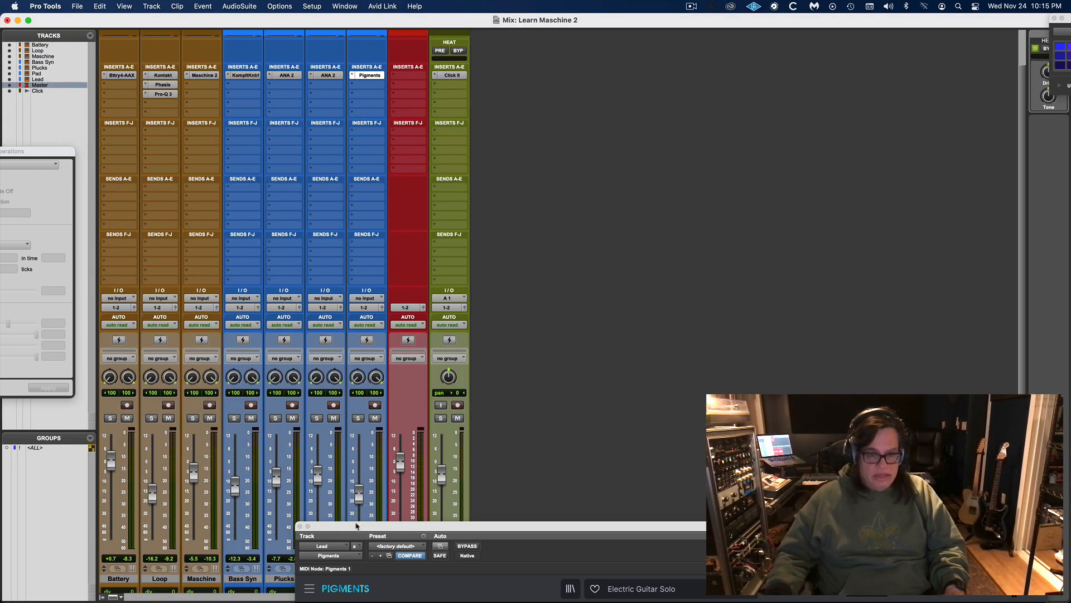
{"action": "left_click_drag", "start_coordinate": [356, 526], "coordinate": [193, 63]}
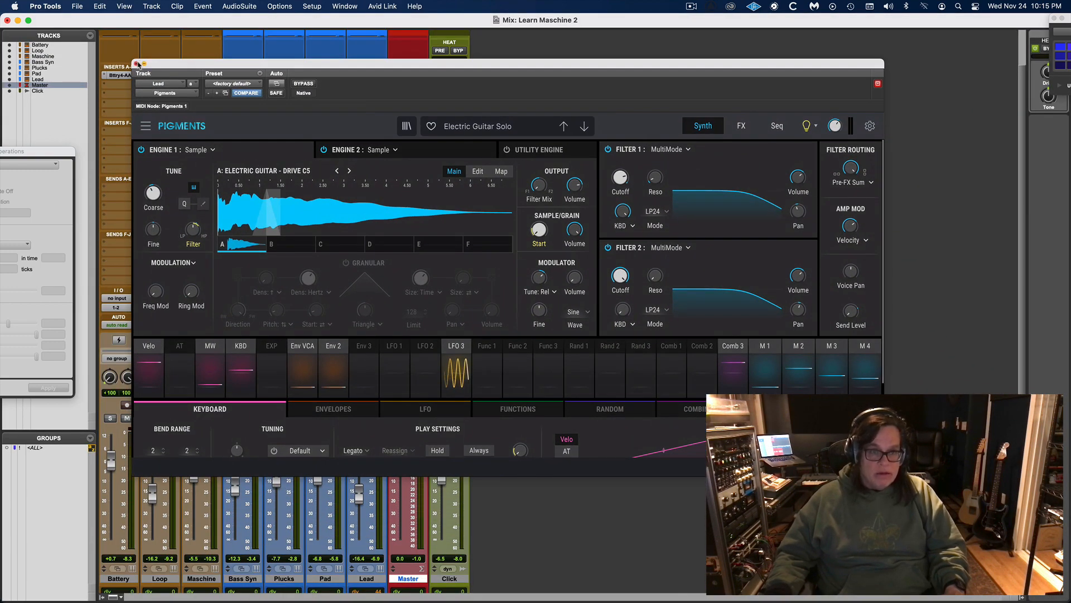
{"action": "left_click", "coordinate": [137, 63]}
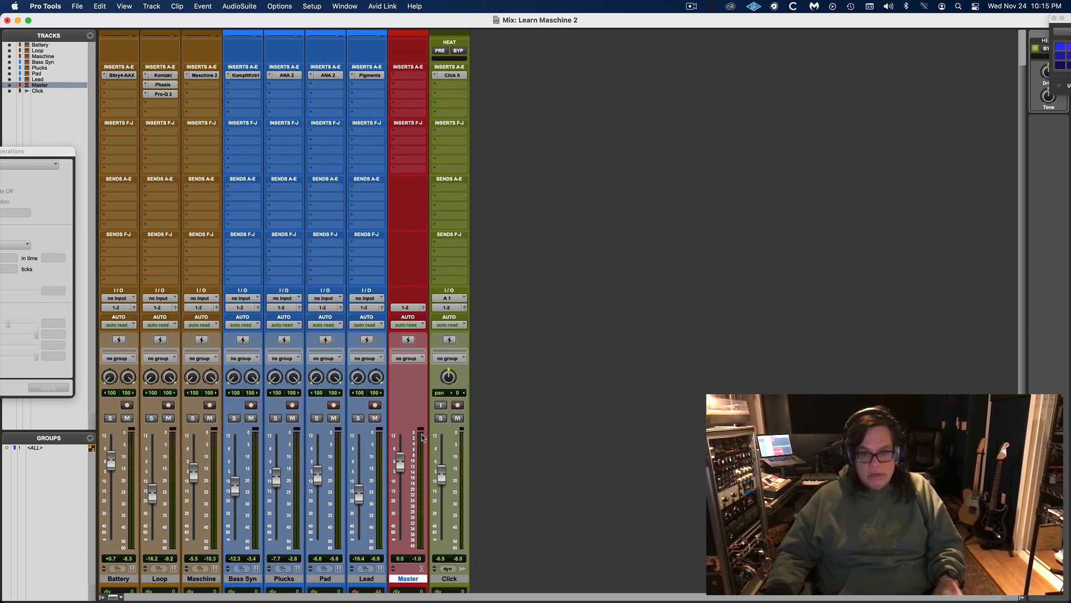
{"action": "left_click_drag", "start_coordinate": [442, 473], "coordinate": [443, 472]}
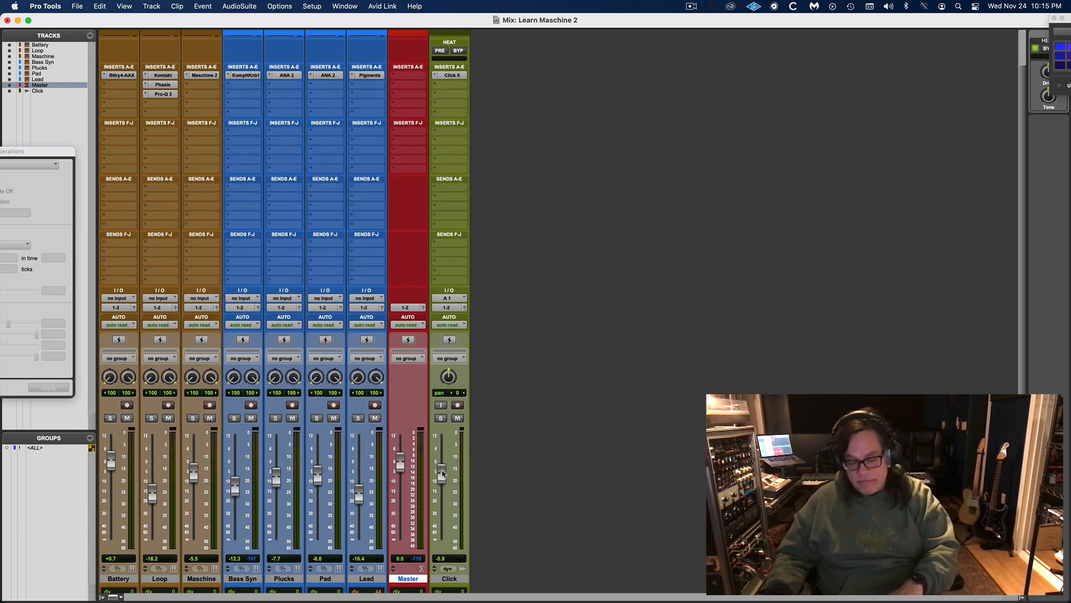
Step: Play the full mix in the Edit window from position 1|4|480, just ahead of the first Battery clip
{"action": "key", "text": "super+equal"}
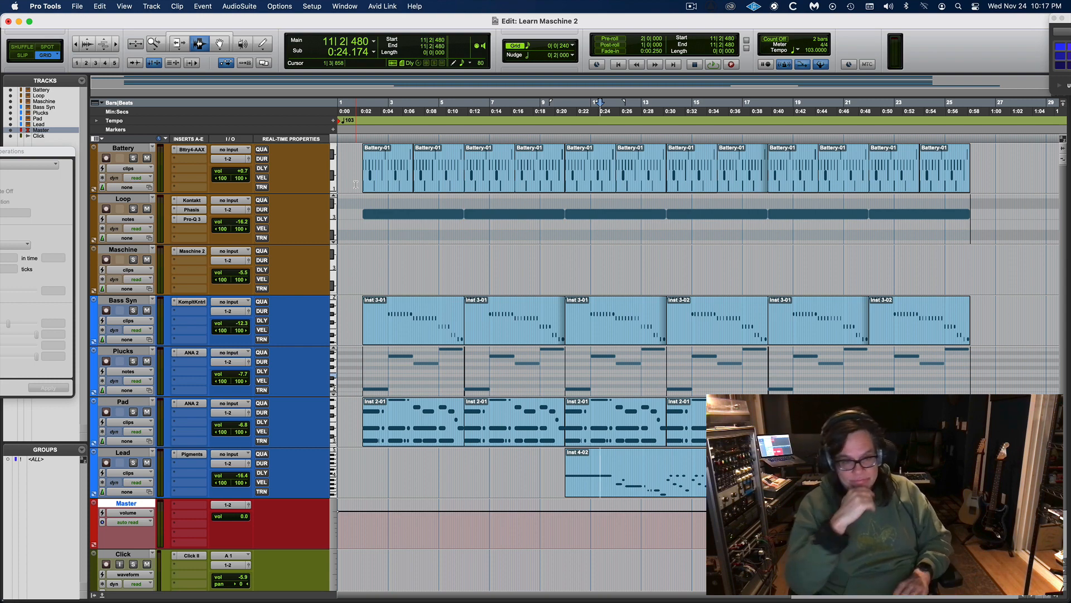
{"action": "left_click", "coordinate": [359, 184]}
{"action": "key", "text": "space"}
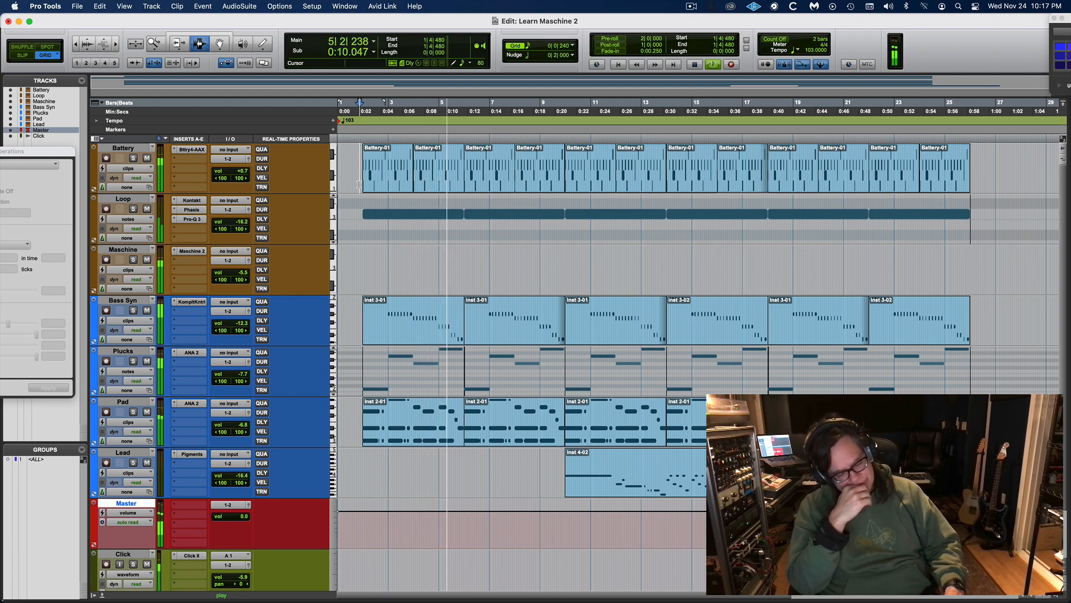
Step: Audition the Bass Syn, Plucks and Pad tracks one after another in solo during playback
{"action": "left_click", "coordinate": [133, 310]}
{"action": "left_click", "coordinate": [133, 310]}
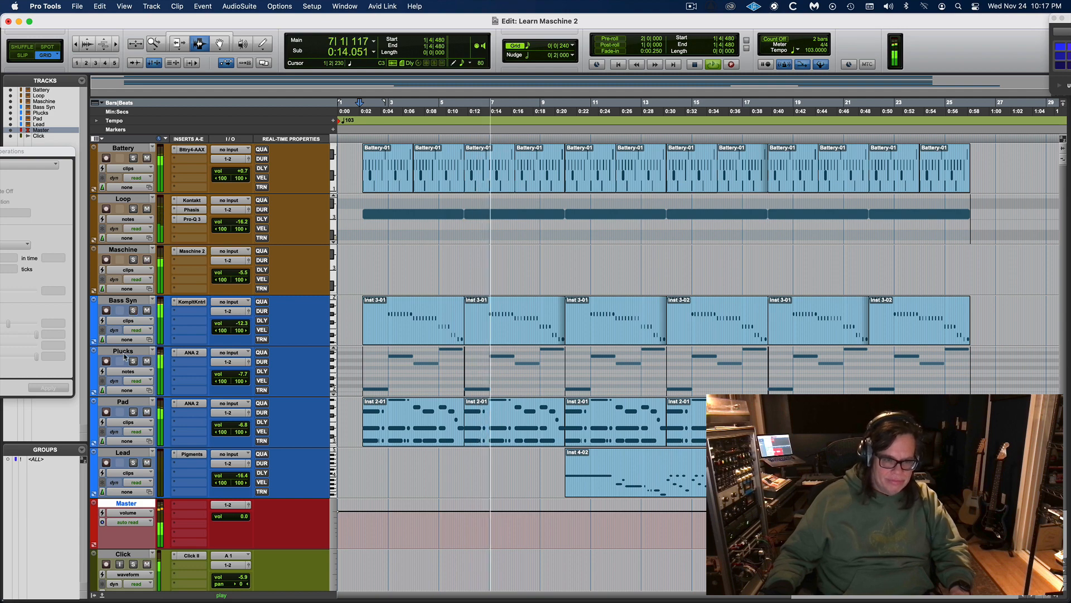
{"action": "left_click", "coordinate": [133, 361]}
{"action": "left_click", "coordinate": [132, 361]}
{"action": "left_click", "coordinate": [133, 411]}
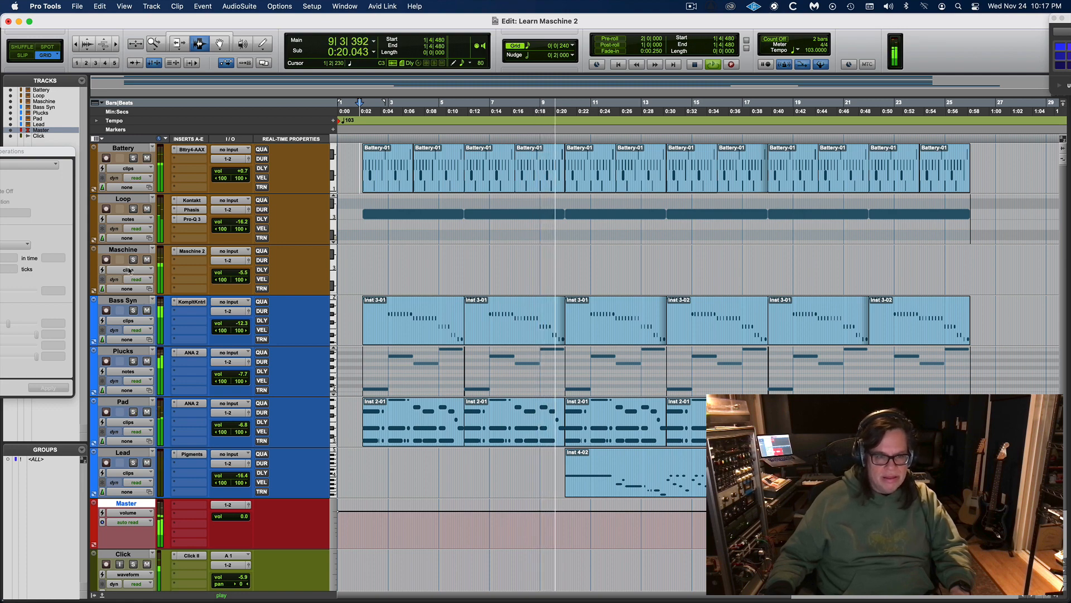
Step: Audition the Lead track in solo with its Pigments plug-in open, restore the full mix, close Pigments and stop playback
{"action": "left_click", "coordinate": [133, 463]}
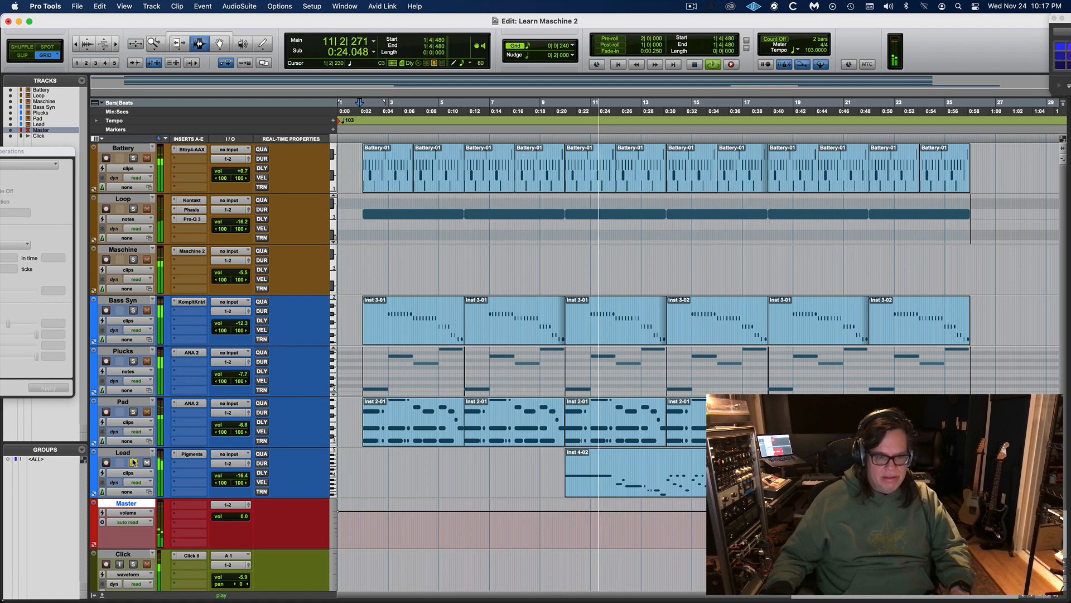
{"action": "left_click", "coordinate": [185, 455]}
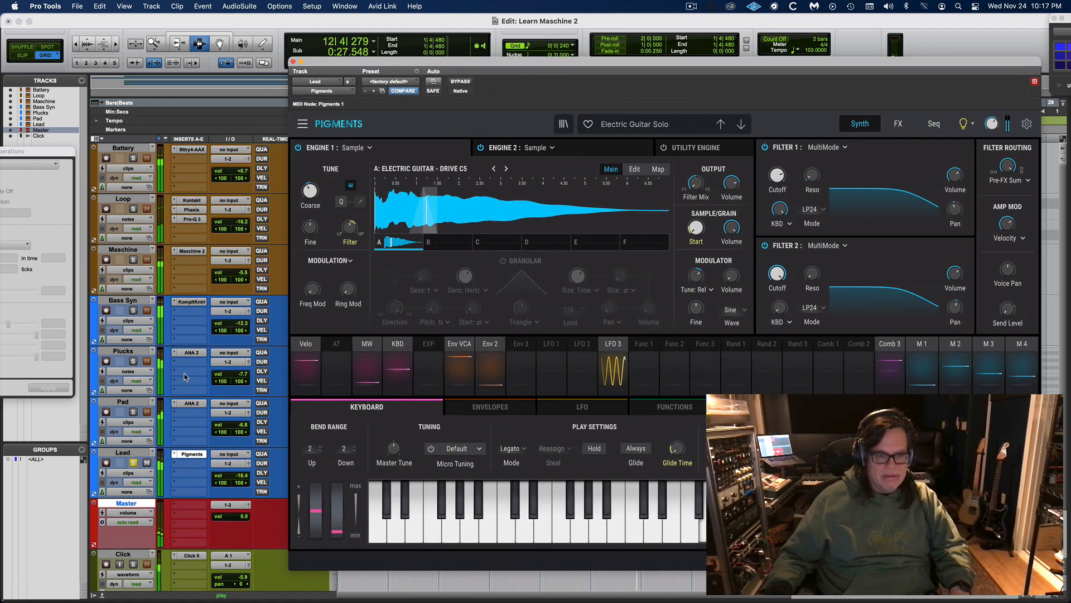
{"action": "left_click", "coordinate": [155, 461]}
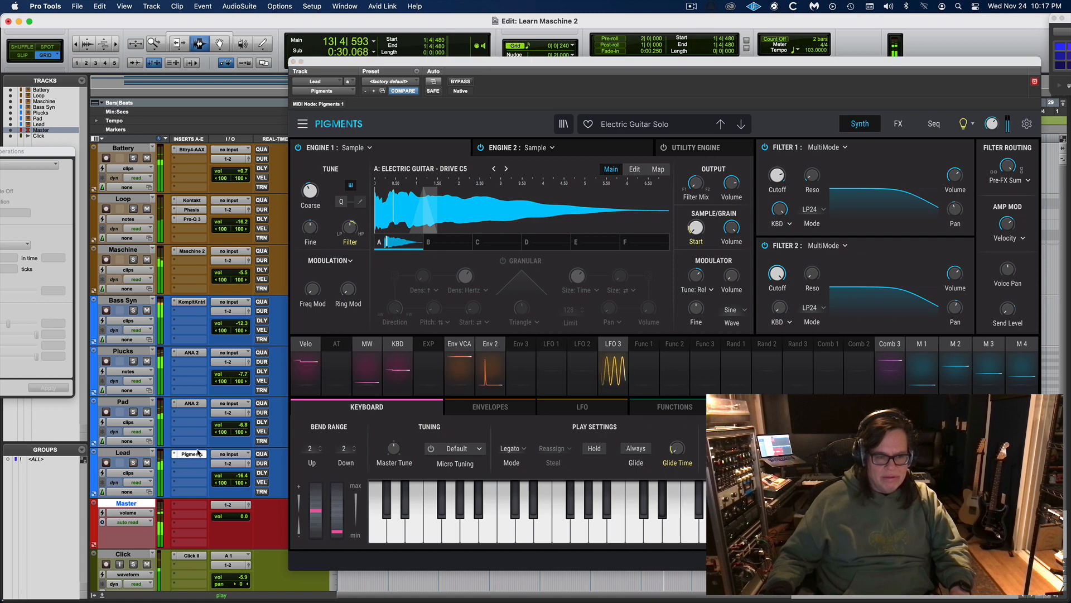
{"action": "left_click", "coordinate": [184, 454]}
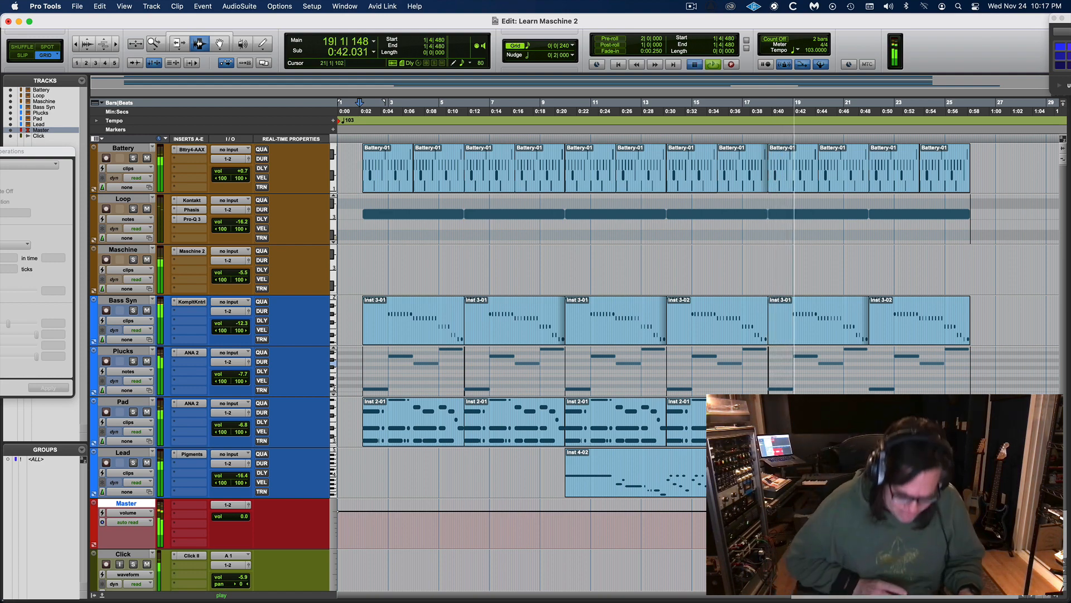
{"action": "key", "text": "space"}
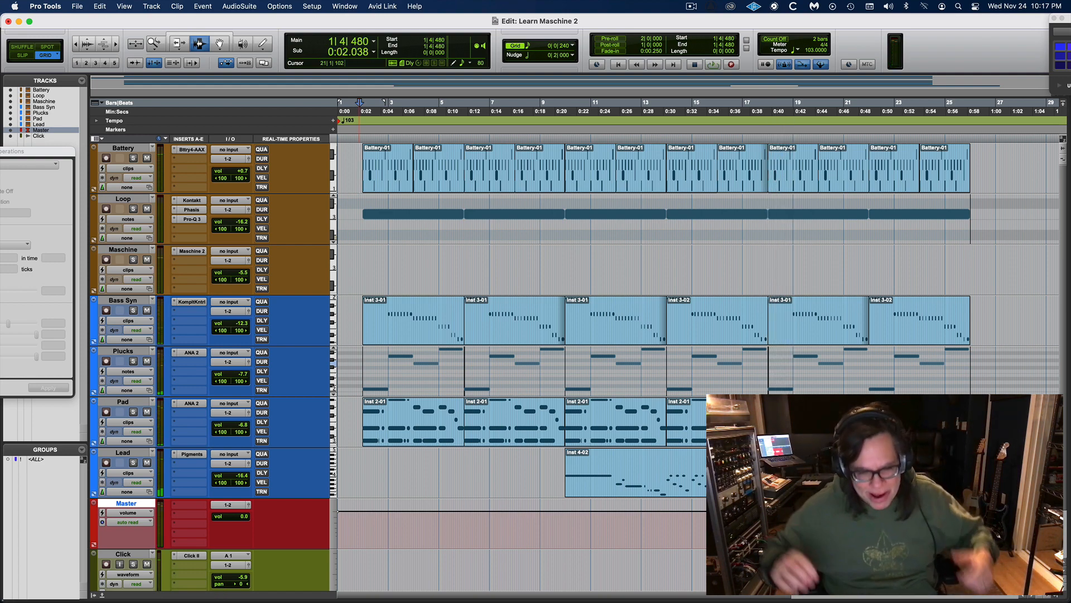